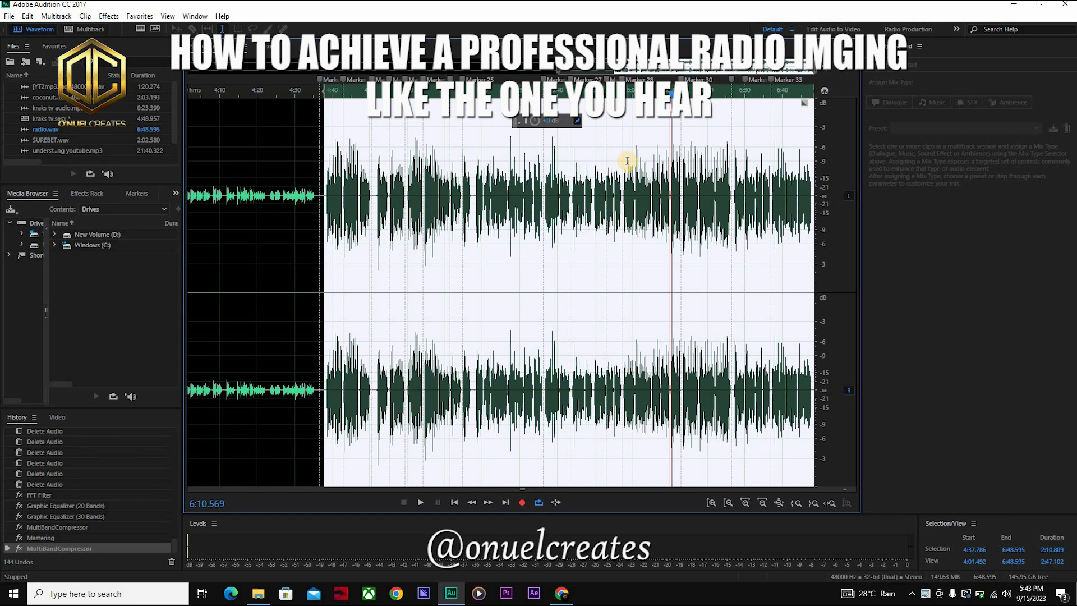
# - Play back a short portion of the selected voice audio in radio.wav
pyautogui.press('space')
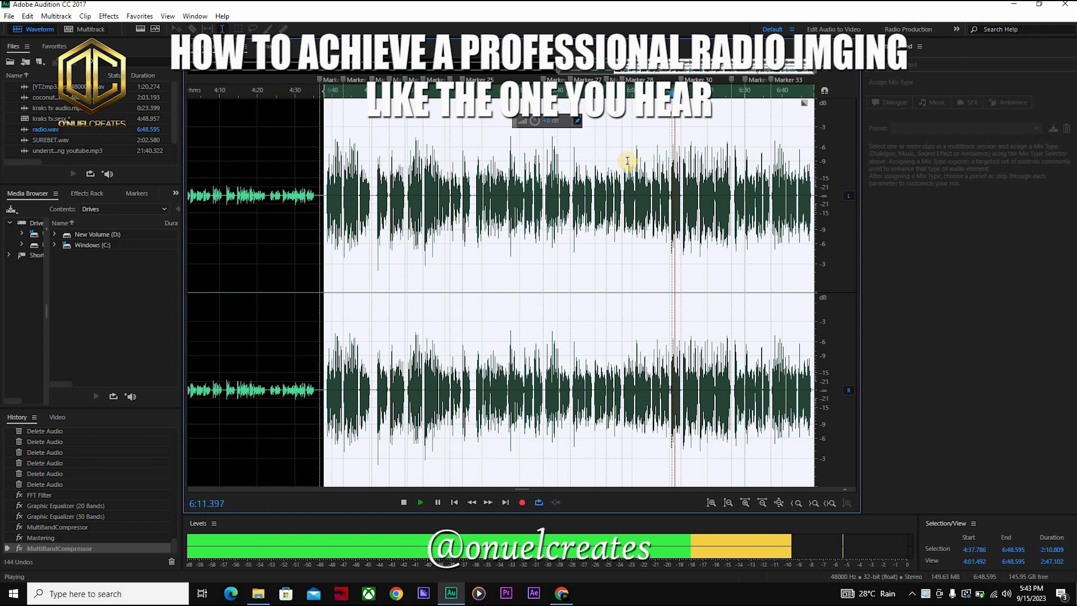
pyautogui.press('space')
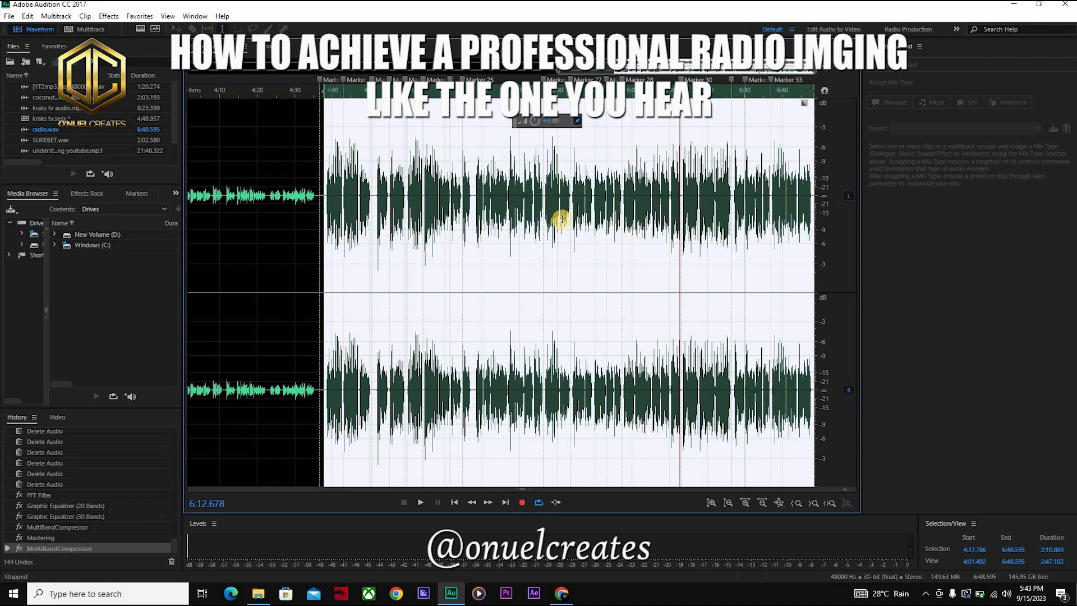
# - Insert the selected audio into a new multitrack session named "radio imaging" with the DJ Drop template, accepting the sample-rate conversion
pyautogui.rightClick(554, 267)
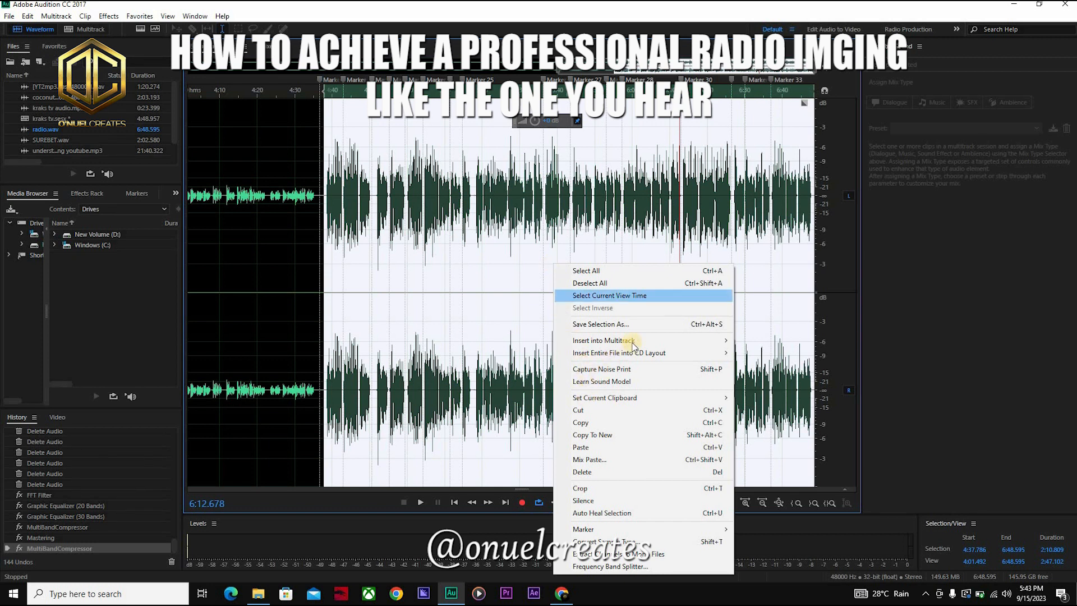
pyautogui.moveTo(651, 340)
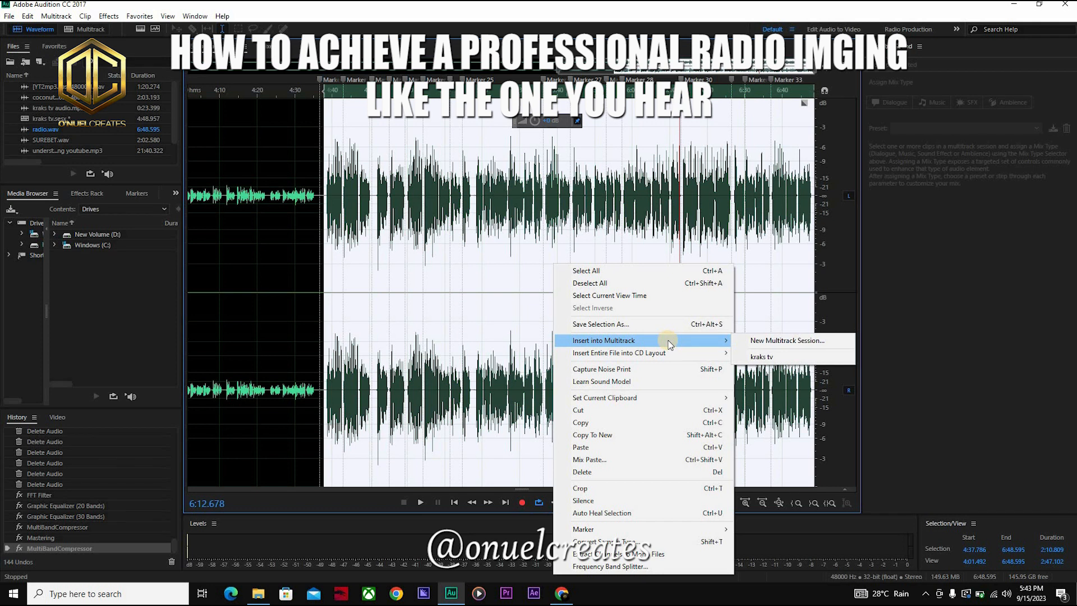
pyautogui.click(761, 344)
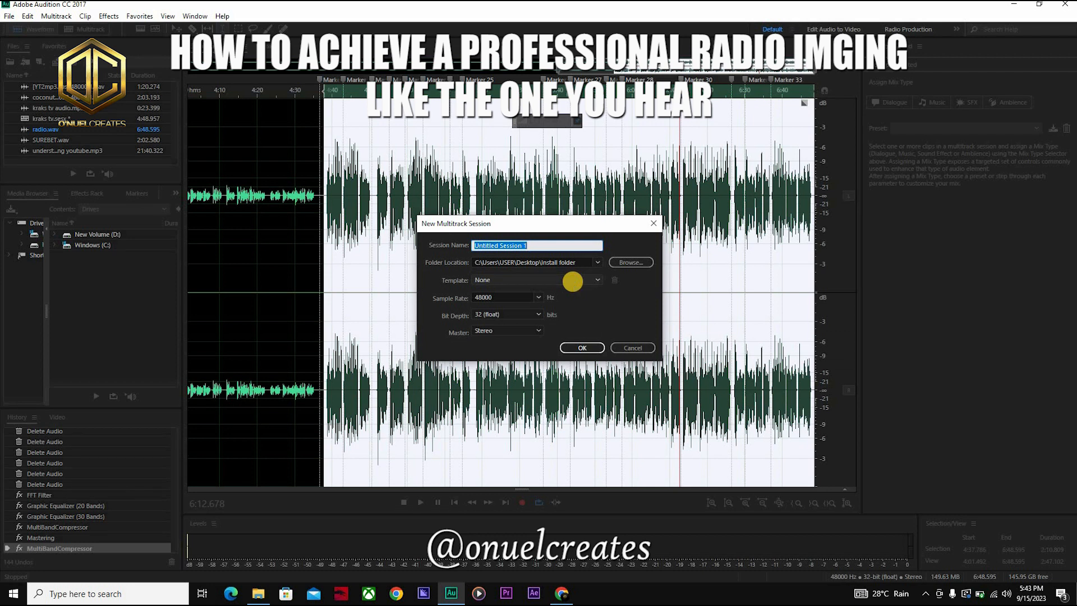
pyautogui.write('radio imaging')
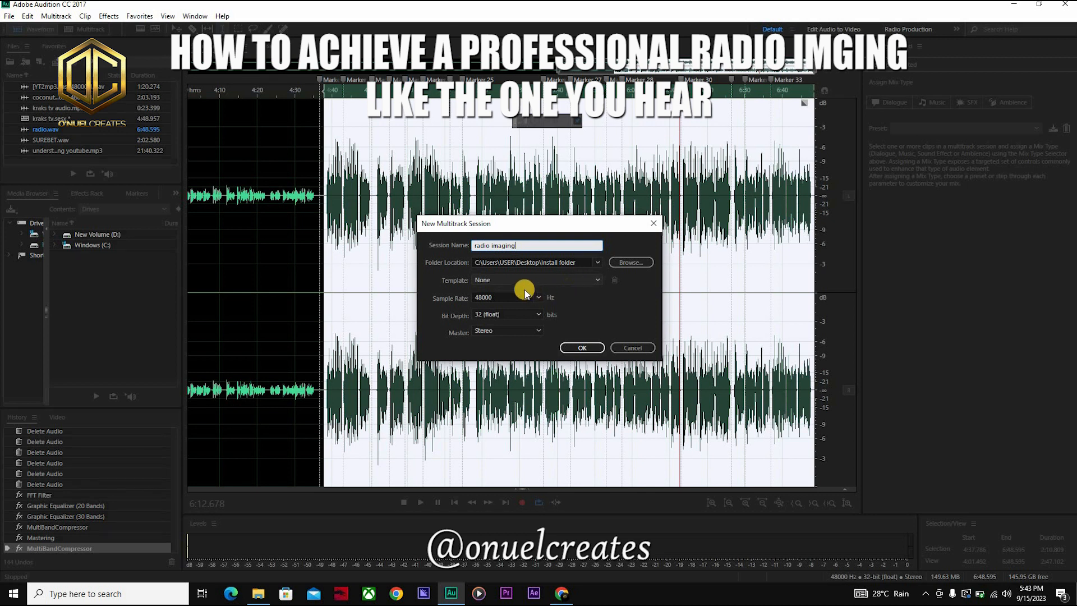
pyautogui.click(598, 279)
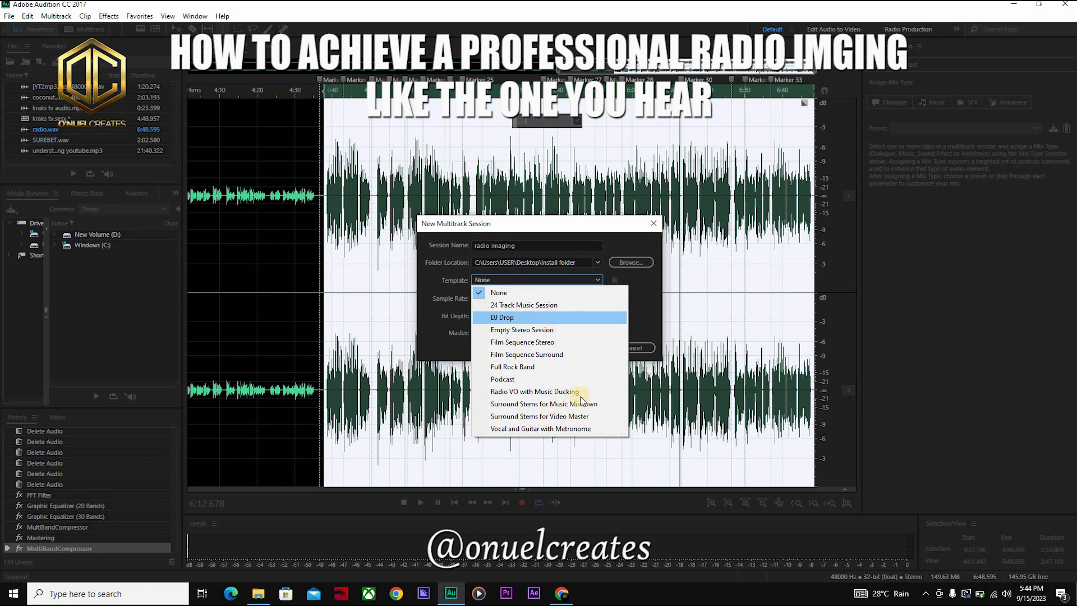
pyautogui.click(513, 318)
pyautogui.click(582, 348)
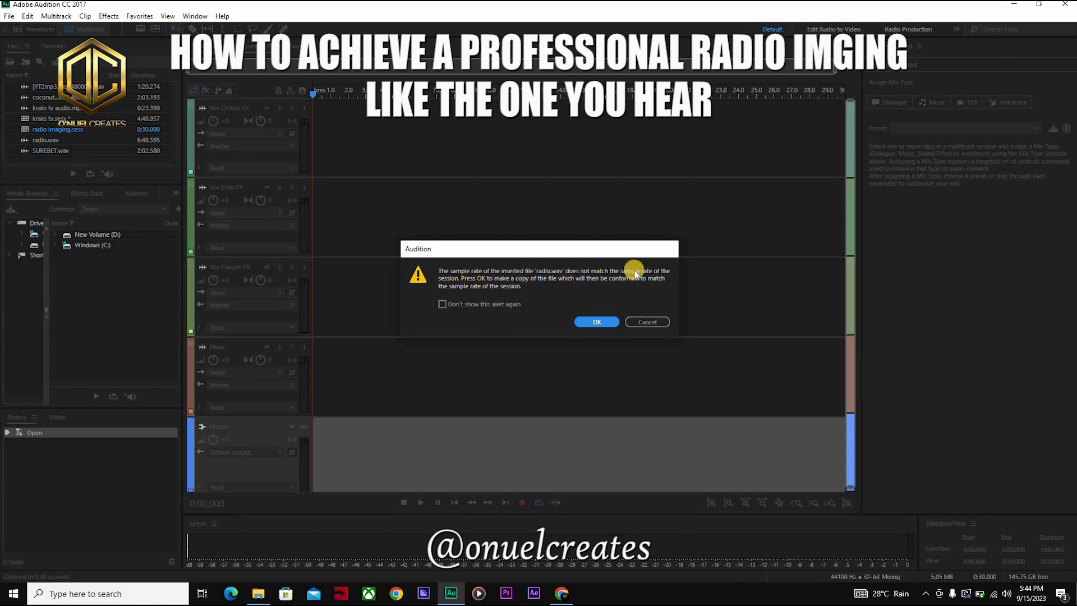
pyautogui.click(591, 322)
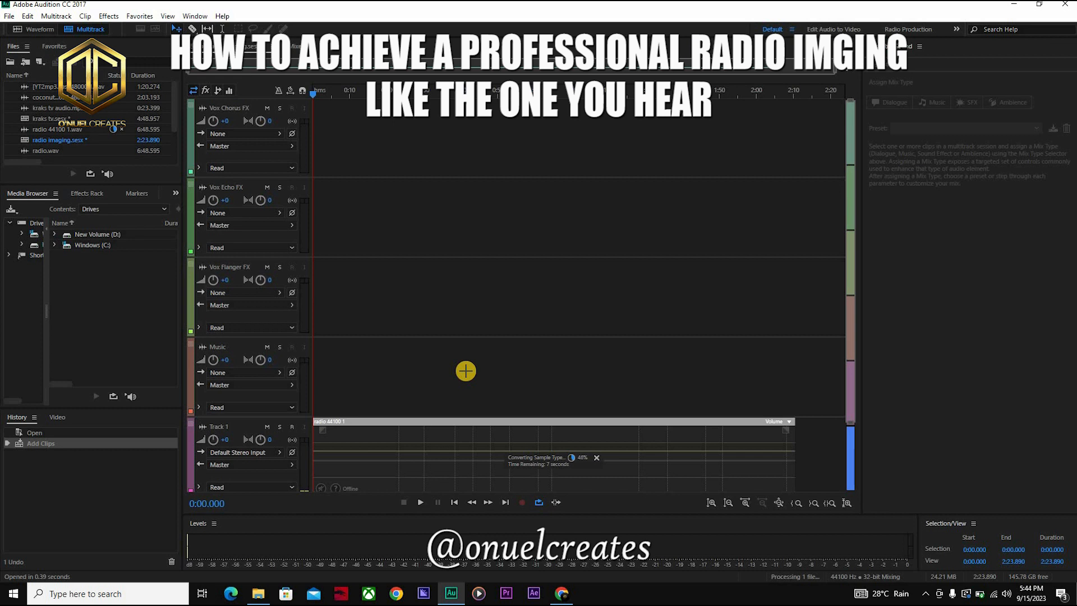
# - Play the voice clip on Track 1 from the start and split it at about 0:04.9
pyautogui.press('space')
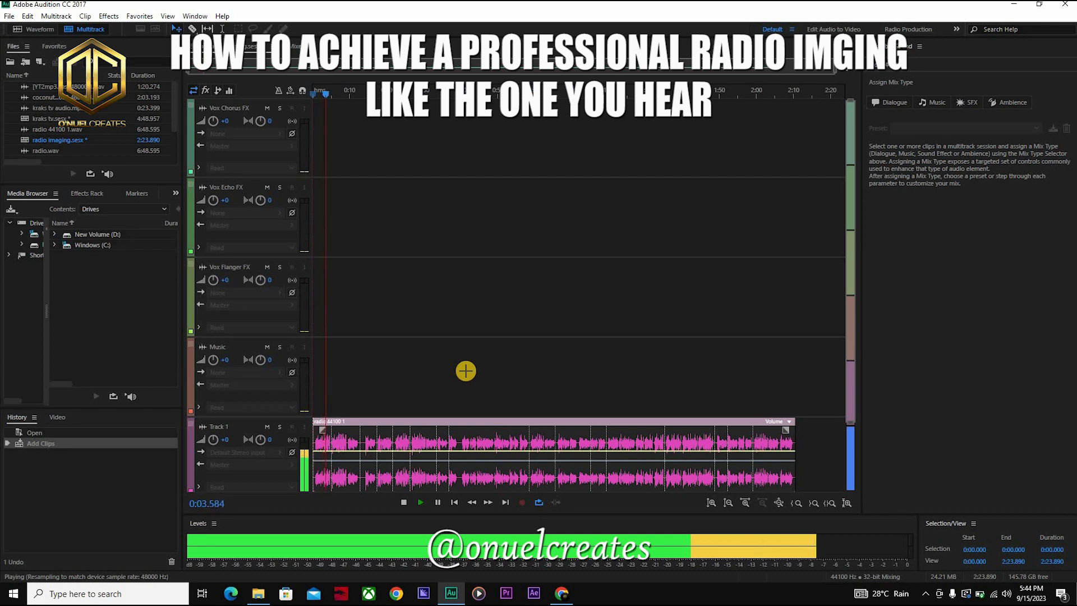
pyautogui.press('space')
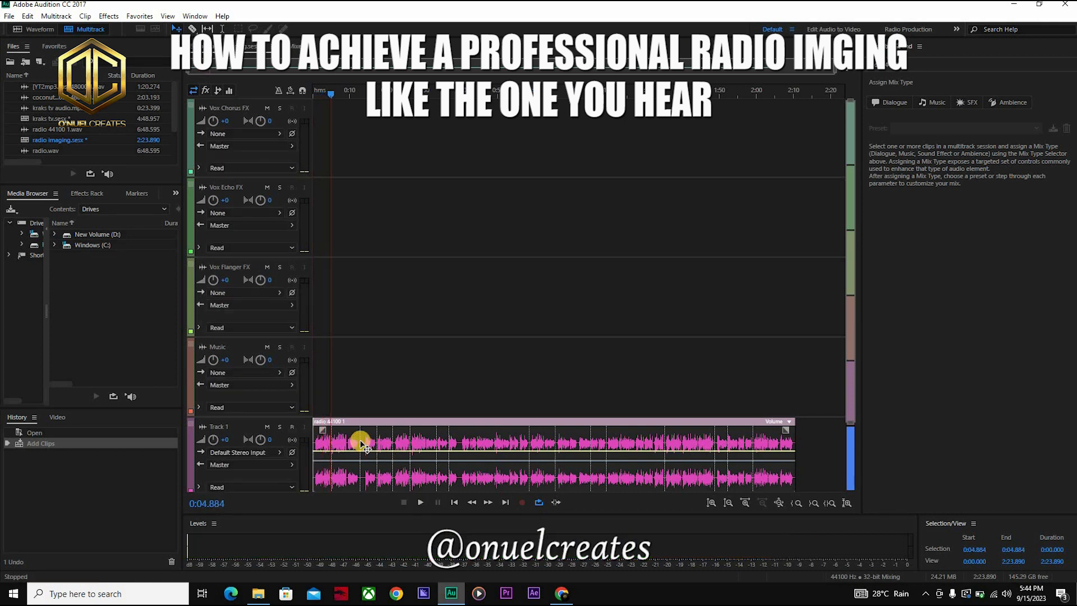
pyautogui.click(338, 439)
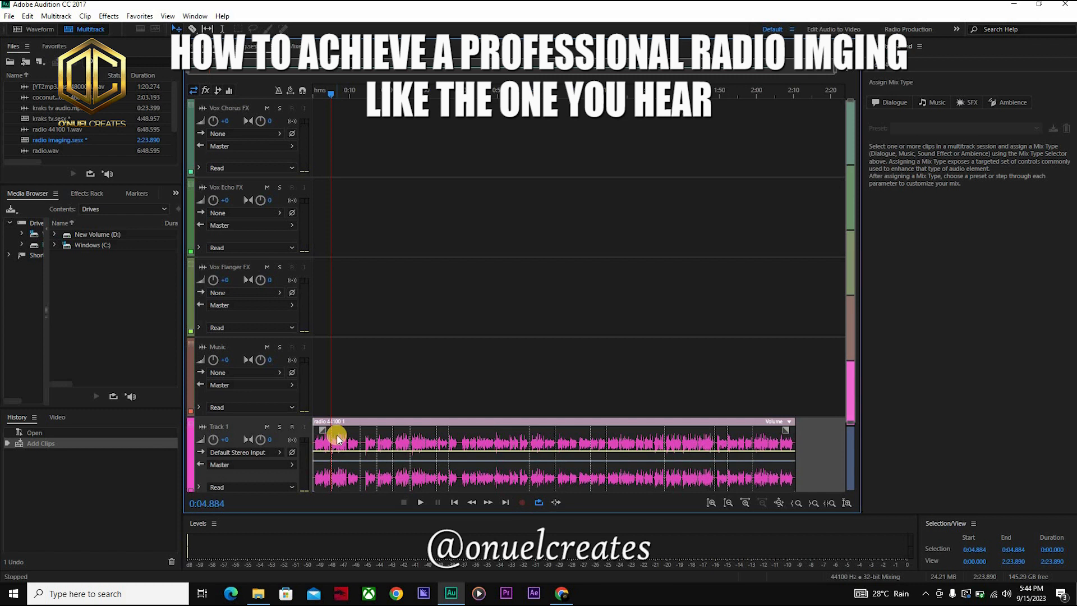
pyautogui.hotkey('ctrl', 'k')
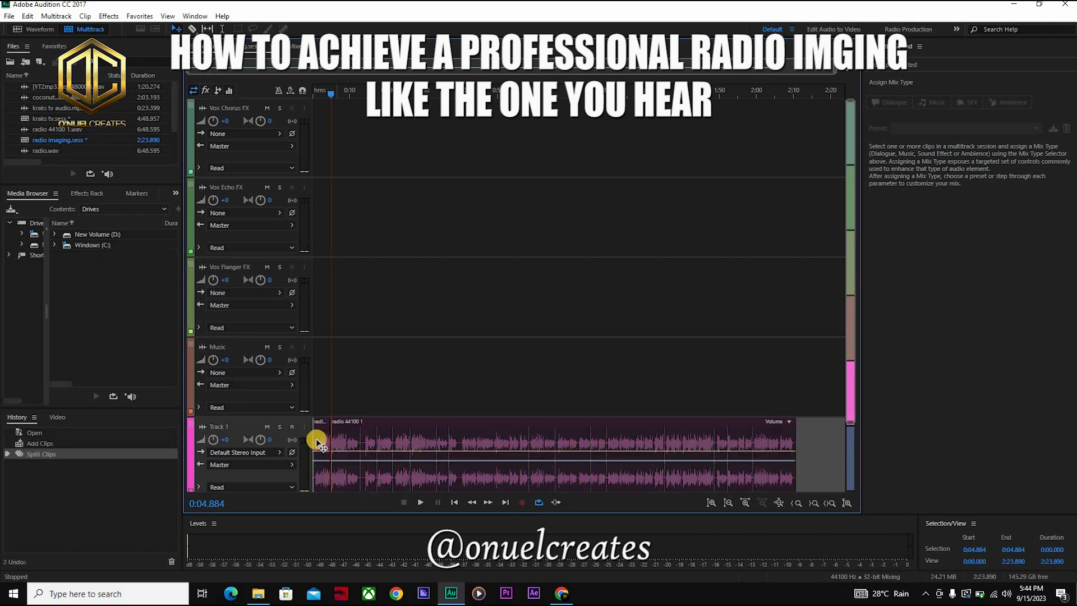
# - Copy the short opening segment from Track 1 to the start of the Vox Flanger FX track
pyautogui.click(319, 443)
pyautogui.click(318, 444)
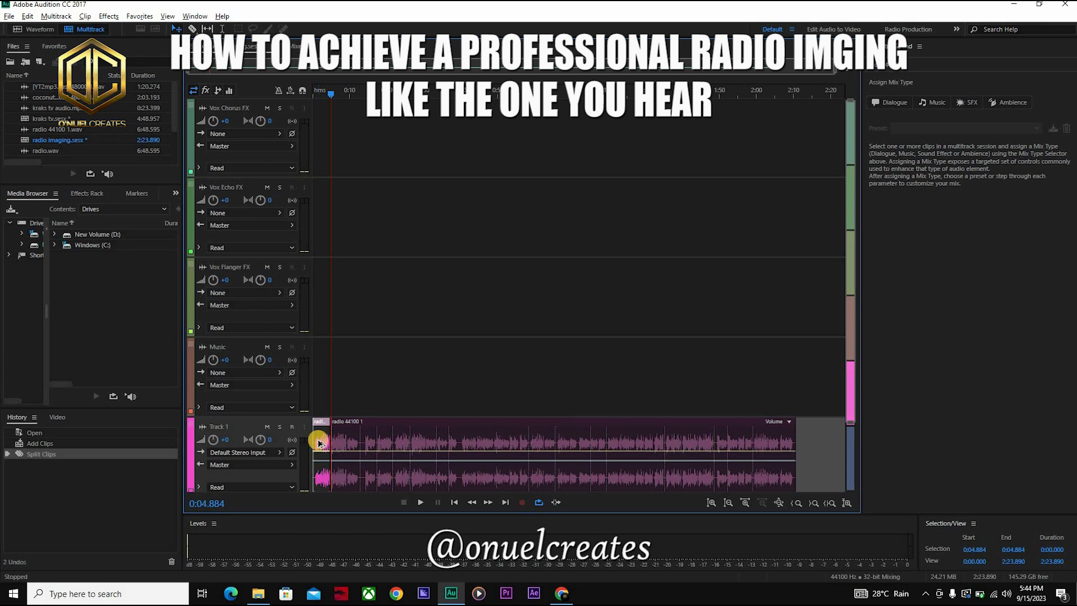
pyautogui.moveTo(319, 443); pyautogui.dragTo(232, 270)
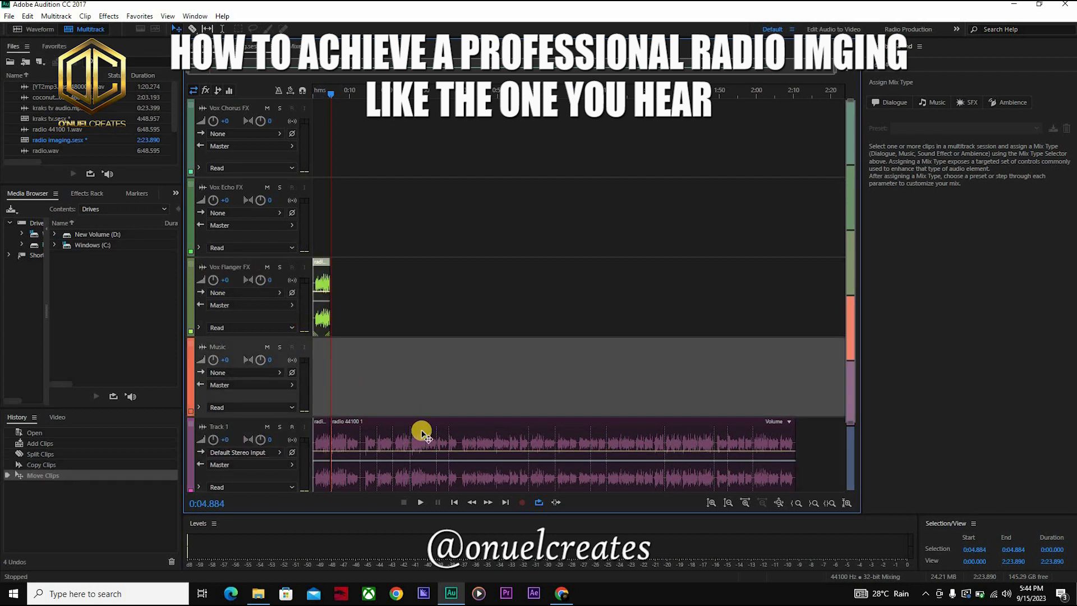
# - Shift both Track 1 clips to a later time, then return only the short opening segment to the track's start
pyautogui.moveTo(441, 399); pyautogui.dragTo(324, 446)
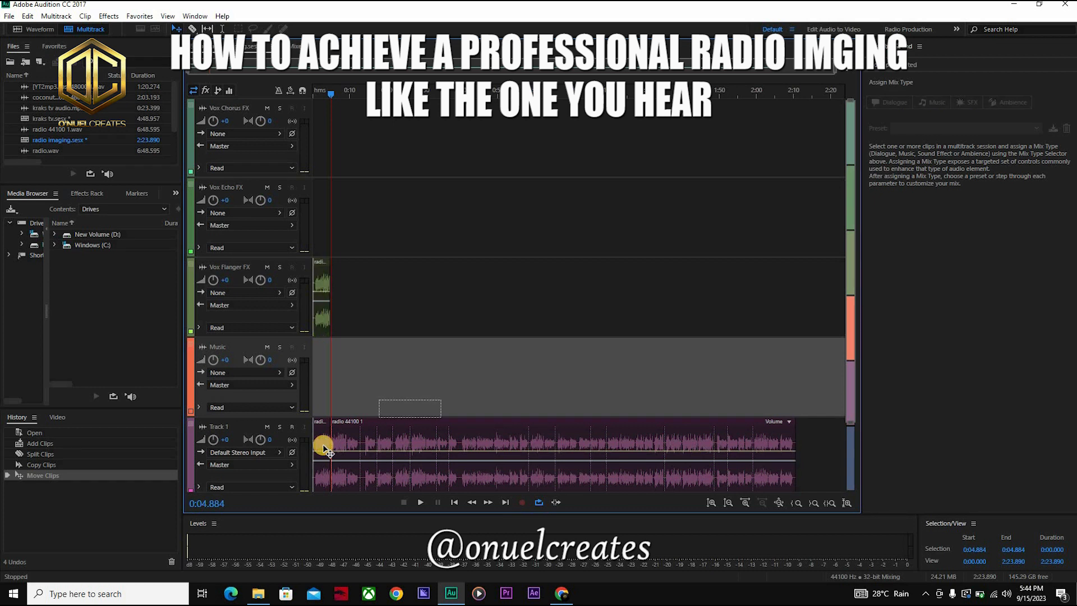
pyautogui.moveTo(400, 452)
pyautogui.mouseDown()
pyautogui.moveTo(370, 445)
pyautogui.moveTo(396, 445)
pyautogui.mouseUp()
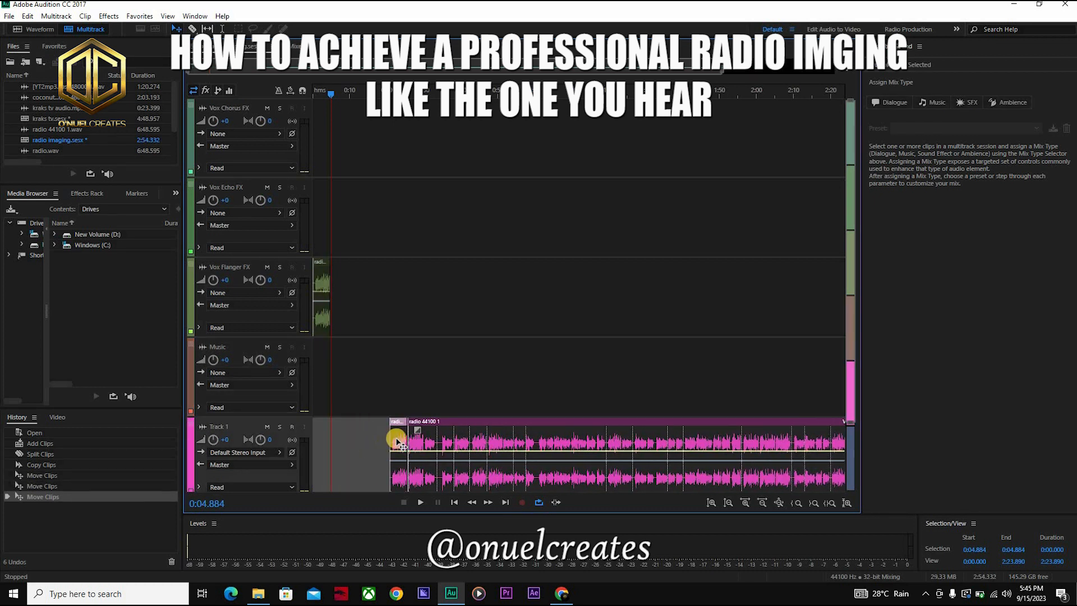
pyautogui.click(329, 446)
pyautogui.moveTo(327, 445); pyautogui.dragTo(312, 443)
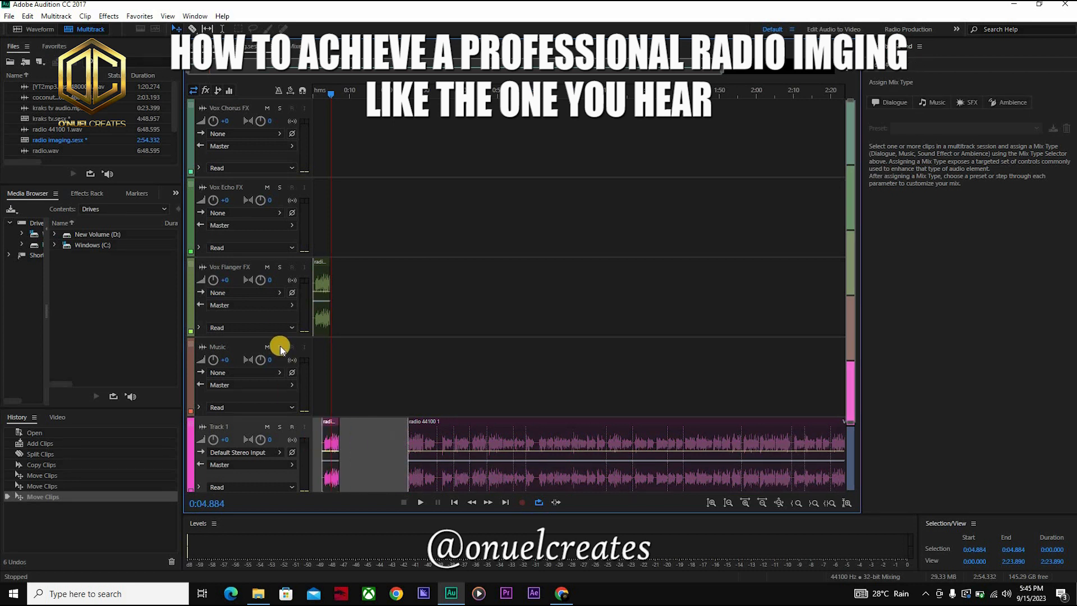
# - Mute the Vox Flanger FX track and play the dry opening segment on Track 1 from the beginning
pyautogui.click(268, 267)
pyautogui.press('Home')
pyautogui.press('space')
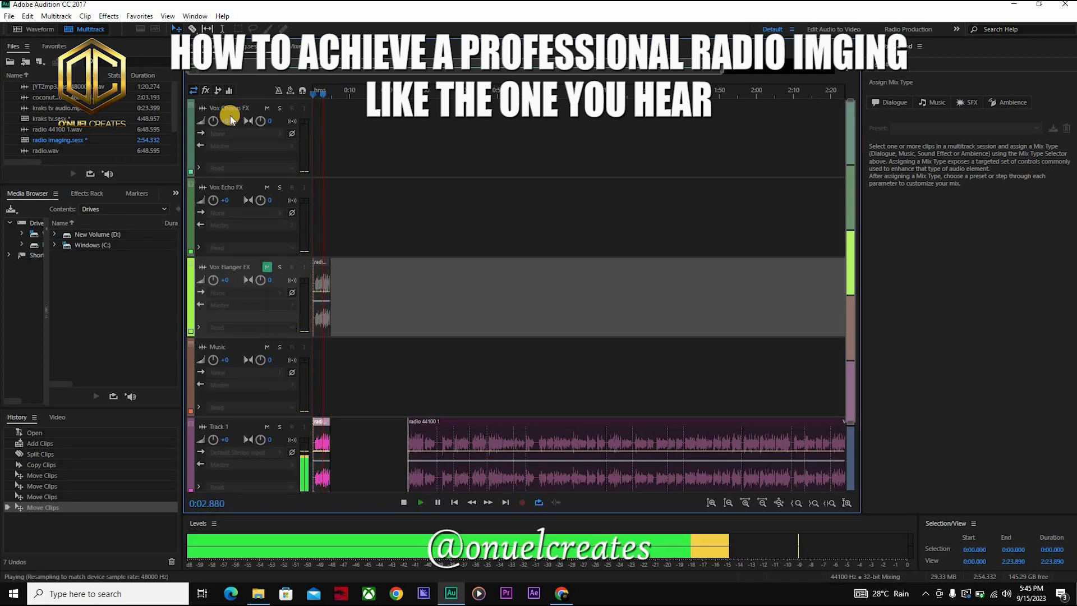
pyautogui.press('space')
# - Mute Track 1, unmute Vox Flanger FX, and play the flanger version of the segment from the beginning
pyautogui.click(265, 267)
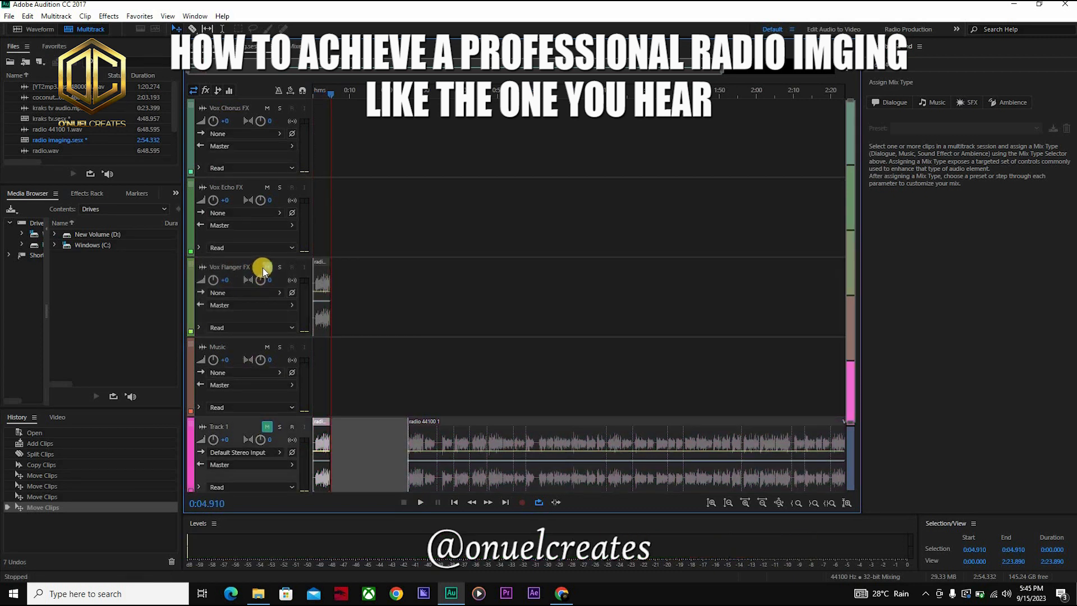
pyautogui.click(266, 268)
pyautogui.moveTo(330, 93); pyautogui.dragTo(196, 124)
pyautogui.press('space')
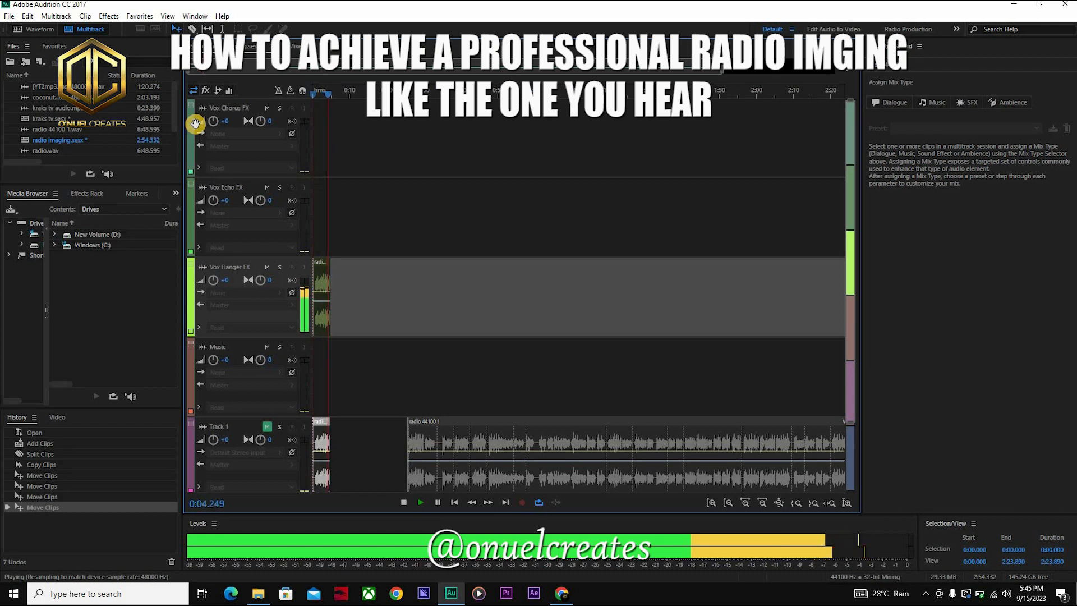
pyautogui.press('space')
# - Mute Vox Flanger FX, move its clip to the start of the Vox Echo FX track, and play it from the beginning
pyautogui.click(267, 268)
pyautogui.moveTo(312, 250); pyautogui.dragTo(311, 250)
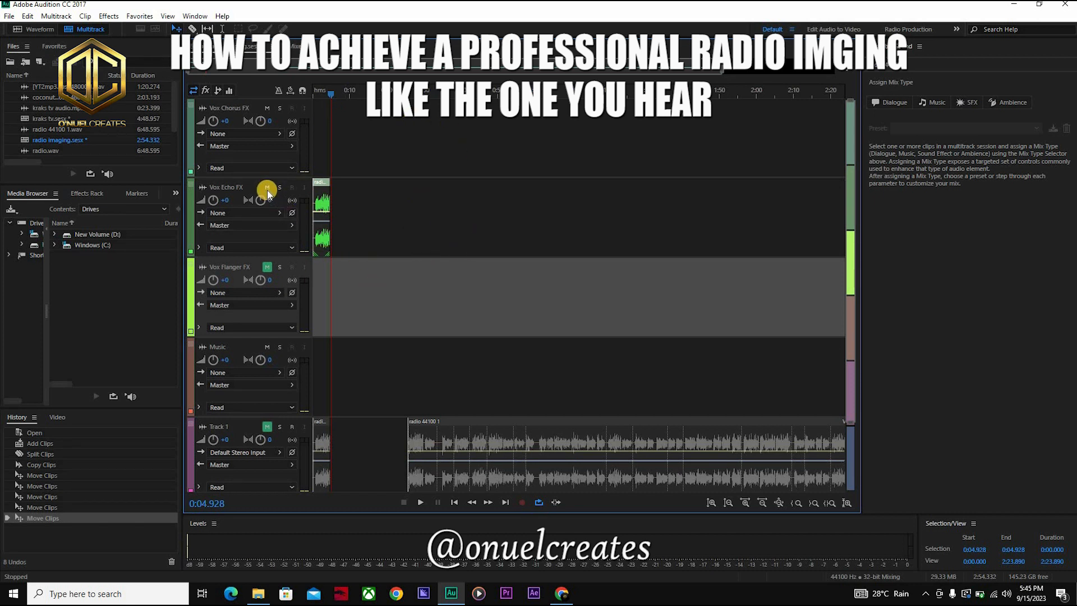
pyautogui.press('Home')
pyautogui.press('space')
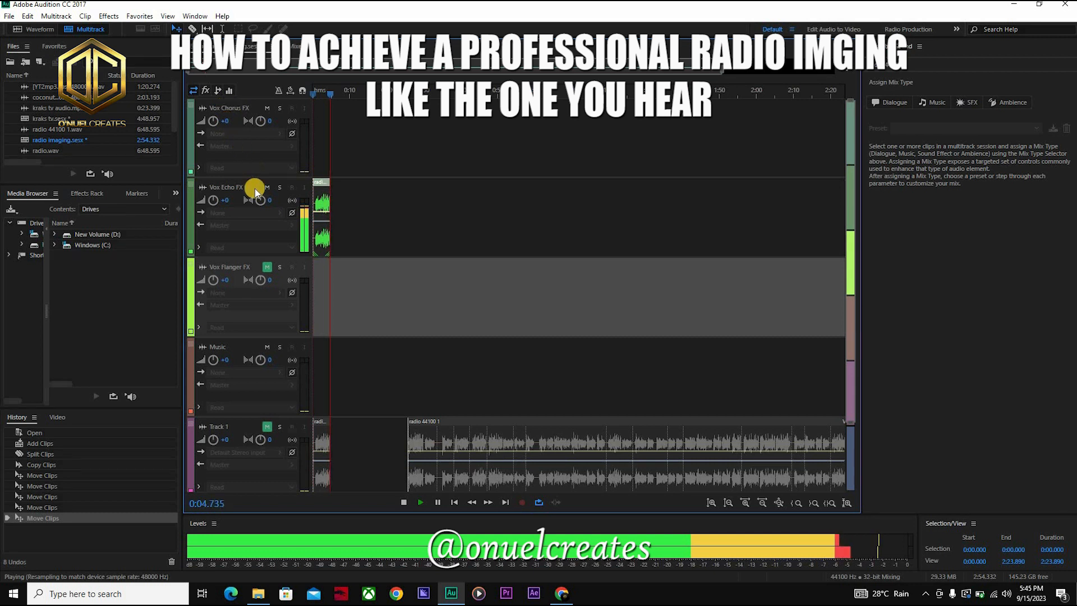
pyautogui.press('space')
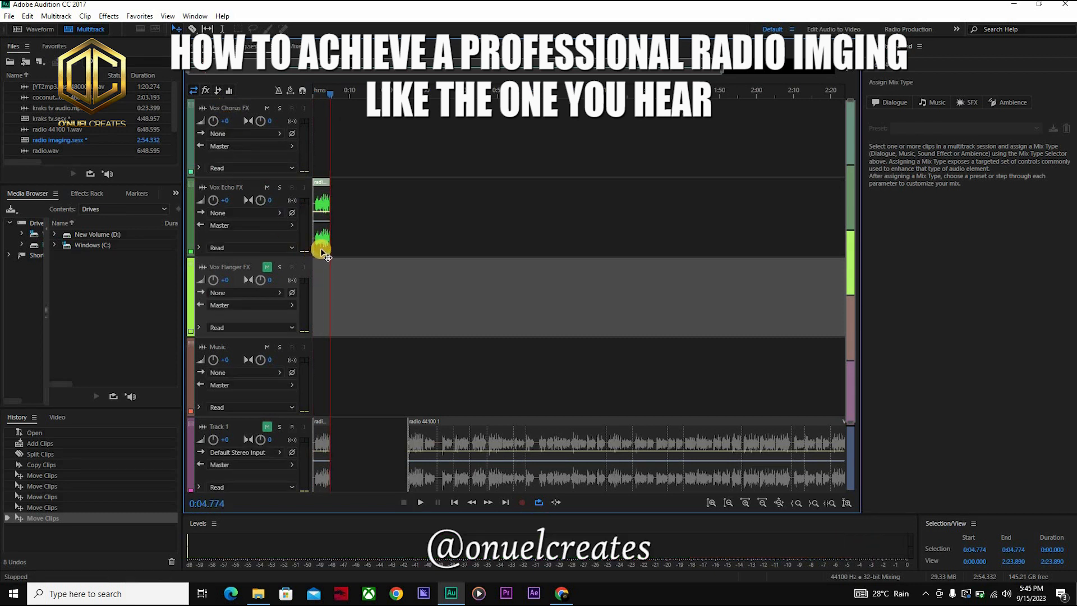
# - Move the short clip from Vox Echo FX to the start of the Vox Chorus FX track and play it
pyautogui.click(317, 187)
pyautogui.moveTo(322, 100)
pyautogui.mouseDown()
pyautogui.moveTo(258, 106)
pyautogui.moveTo(331, 90)
pyautogui.mouseUp()
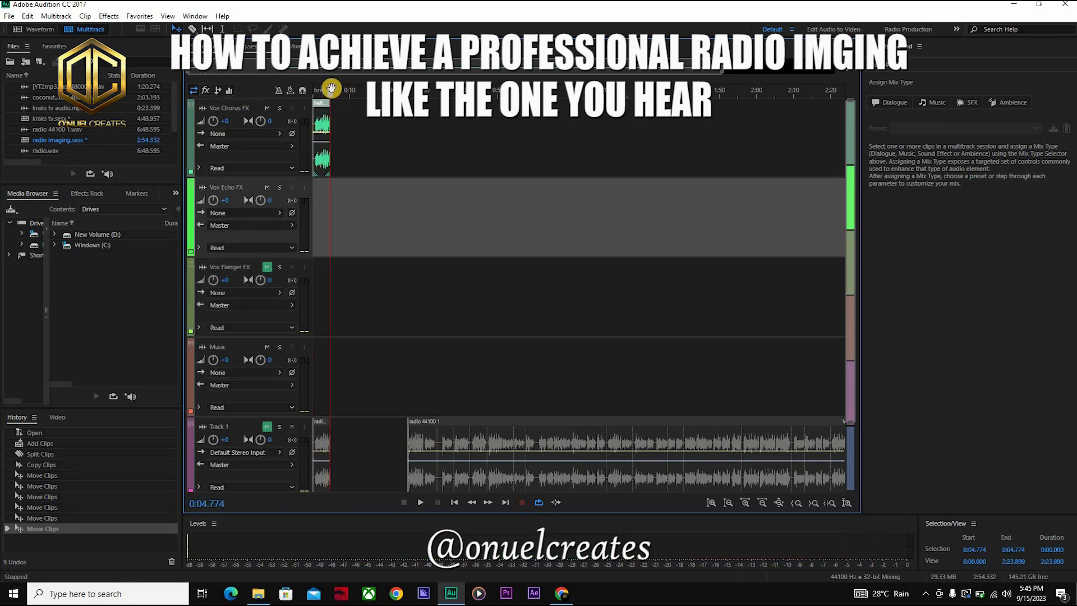
pyautogui.press('Home')
pyautogui.press('space')
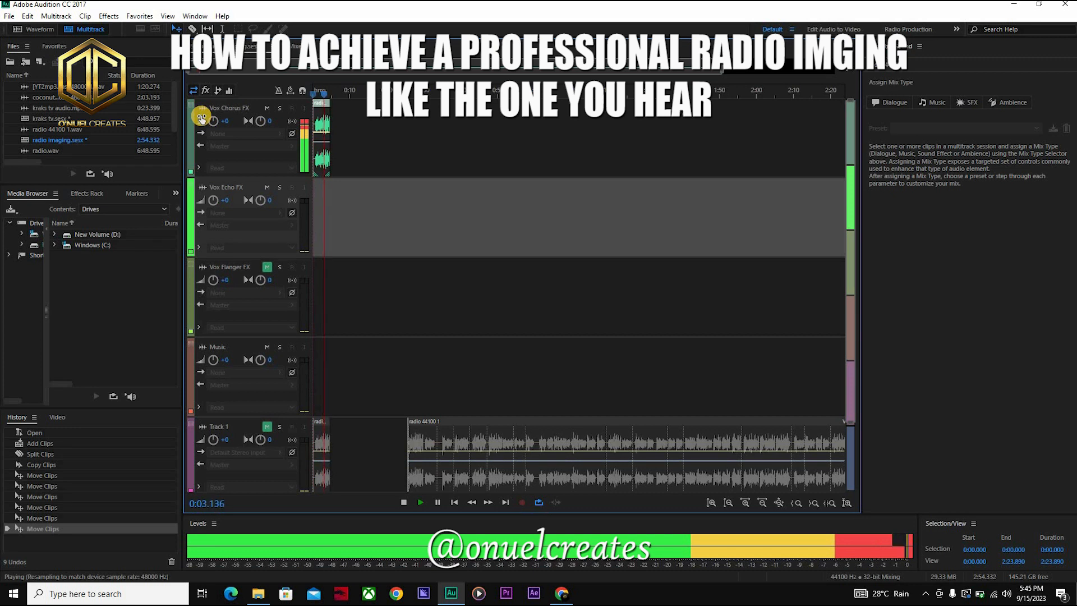
pyautogui.press('space')
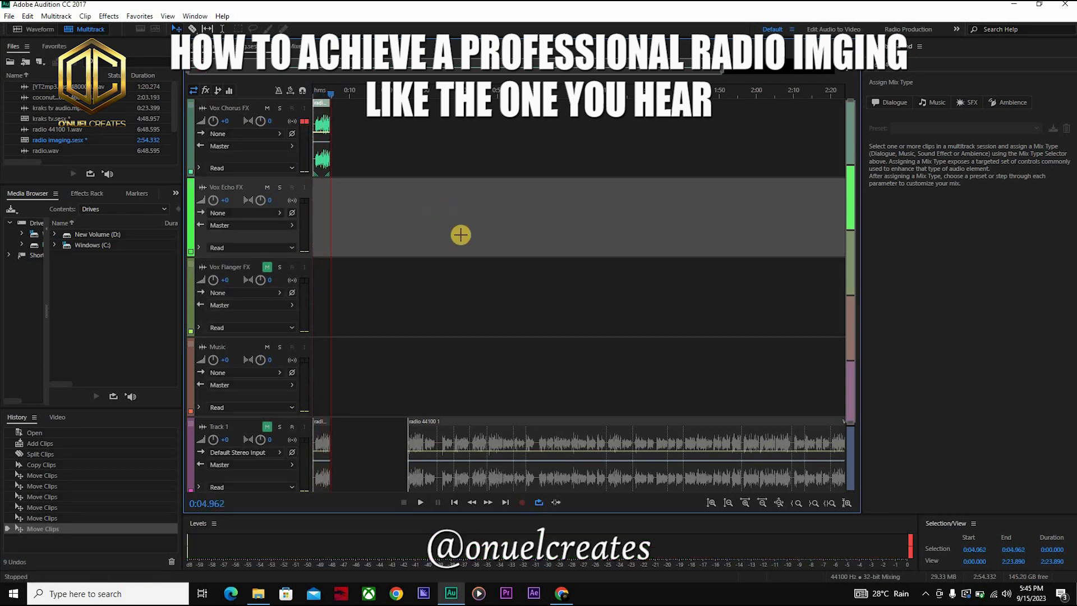
# - Move the short segment from Track 1 to the start of the Music track, mute Vox Chorus FX, and play from the beginning
pyautogui.moveTo(852, 352); pyautogui.dragTo(865, 439)
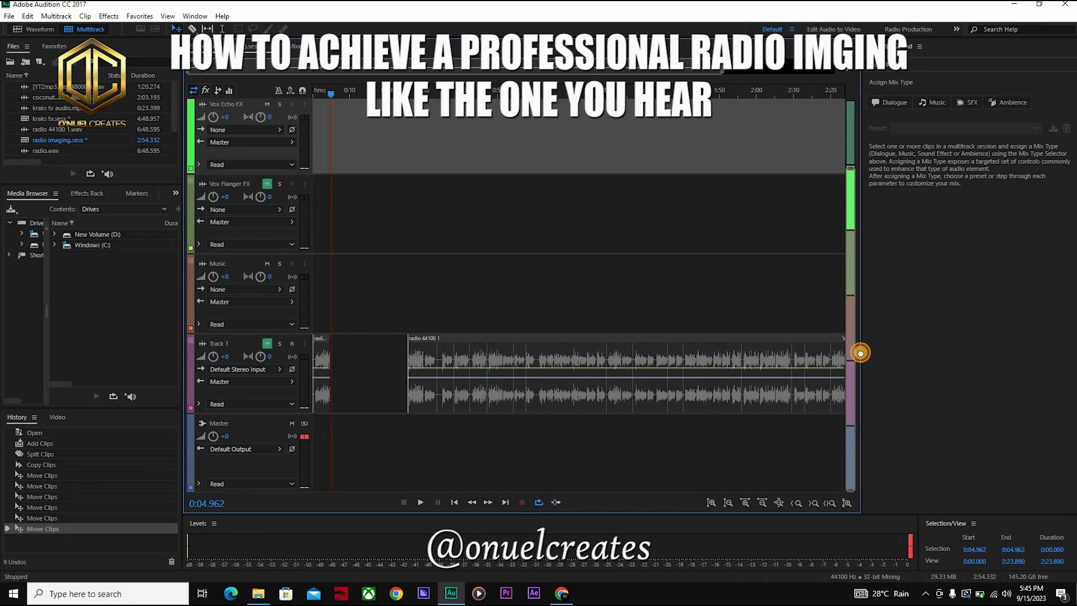
pyautogui.scroll(3, 387, 390)
pyautogui.moveTo(317, 431); pyautogui.dragTo(311, 399)
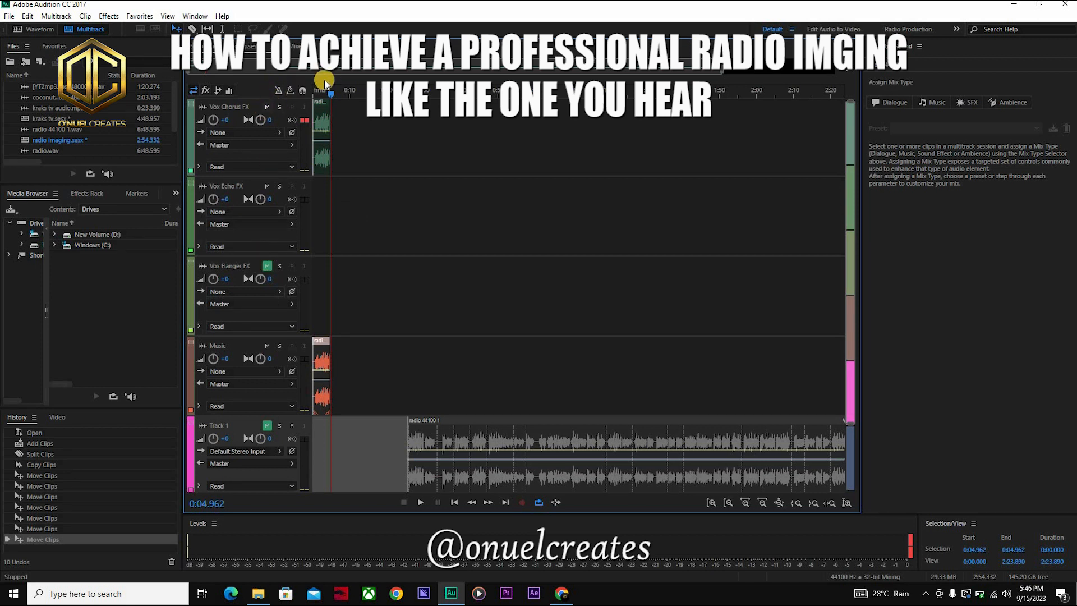
pyautogui.moveTo(318, 94); pyautogui.dragTo(303, 98)
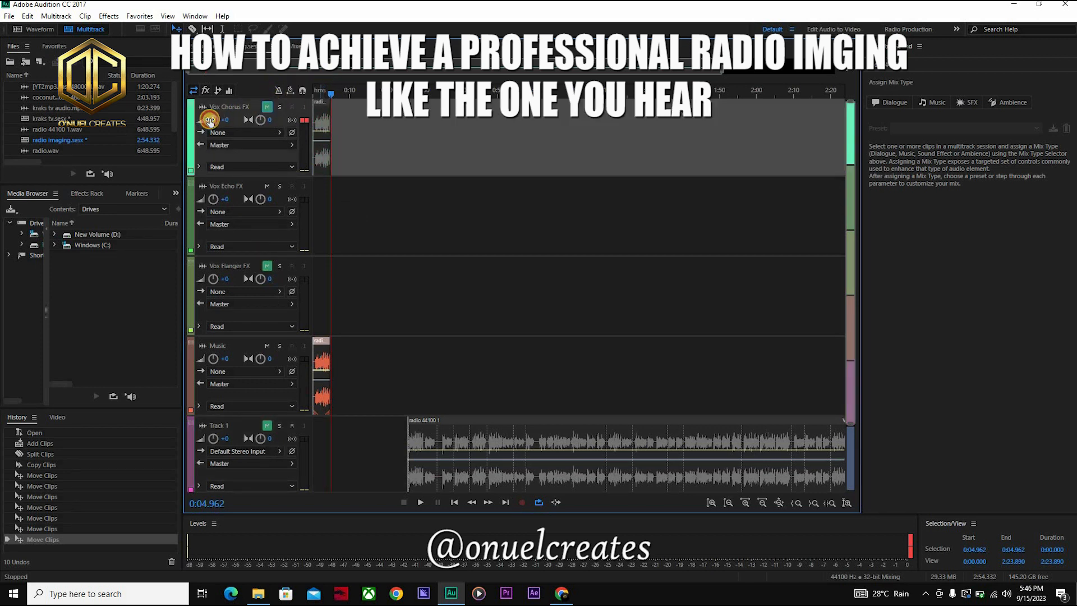
pyautogui.press('space')
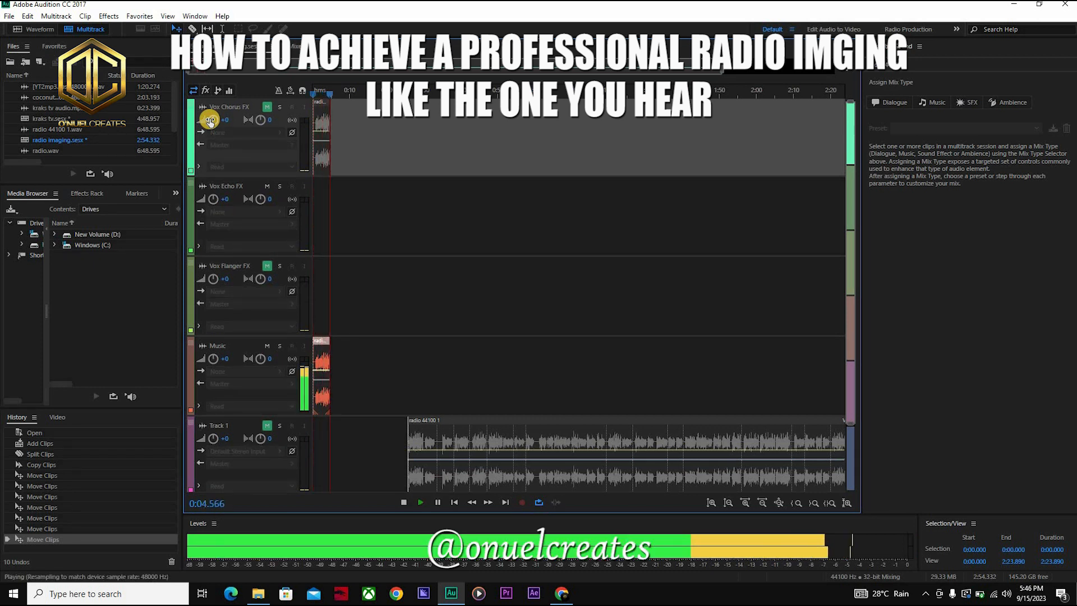
pyautogui.press('space')
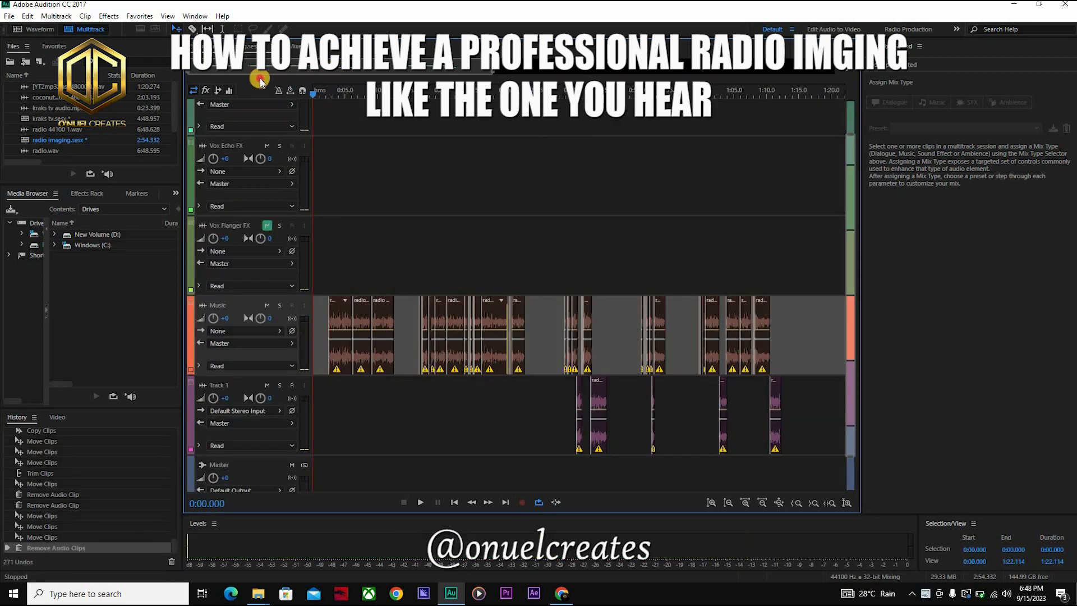
# - Play the first group of voice clips on the Music track from about 0:02.25
pyautogui.moveTo(317, 98); pyautogui.dragTo(329, 100)
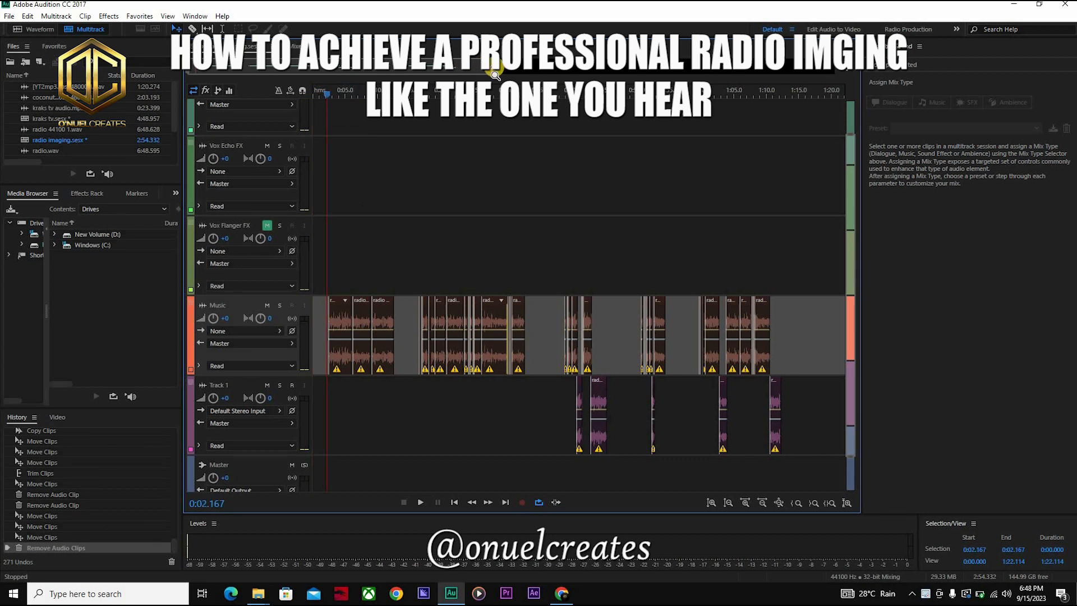
pyautogui.scroll(8, 264, 69)
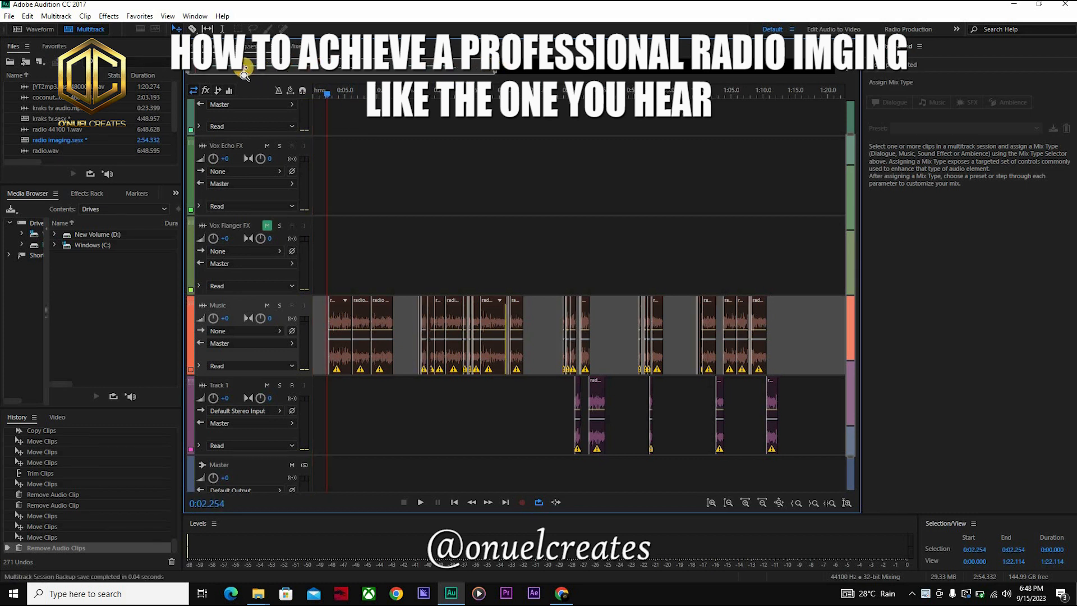
pyautogui.moveTo(345, 108); pyautogui.dragTo(335, 97)
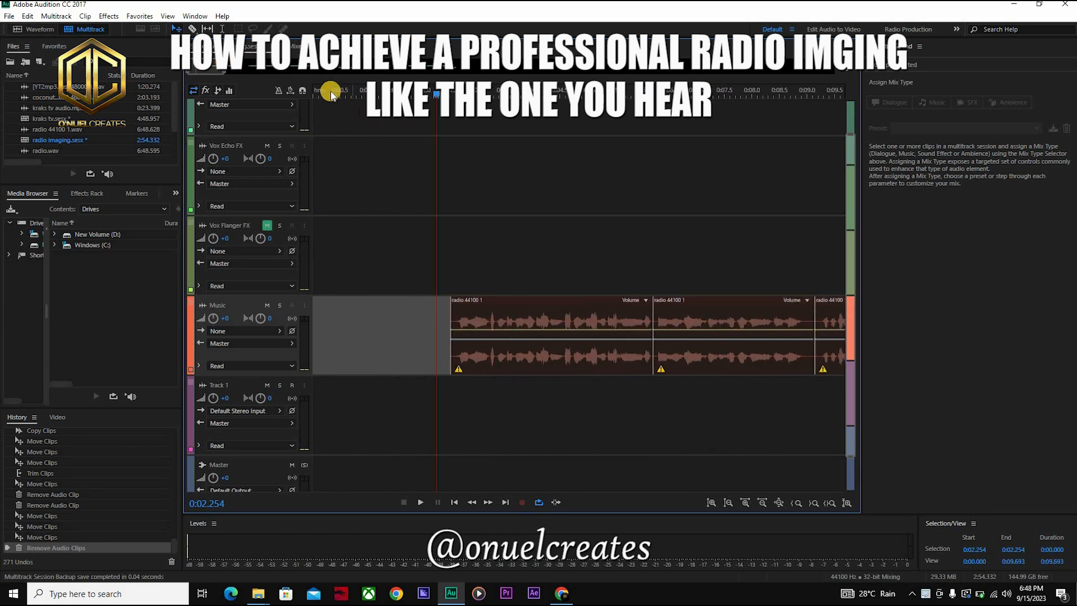
pyautogui.press('space')
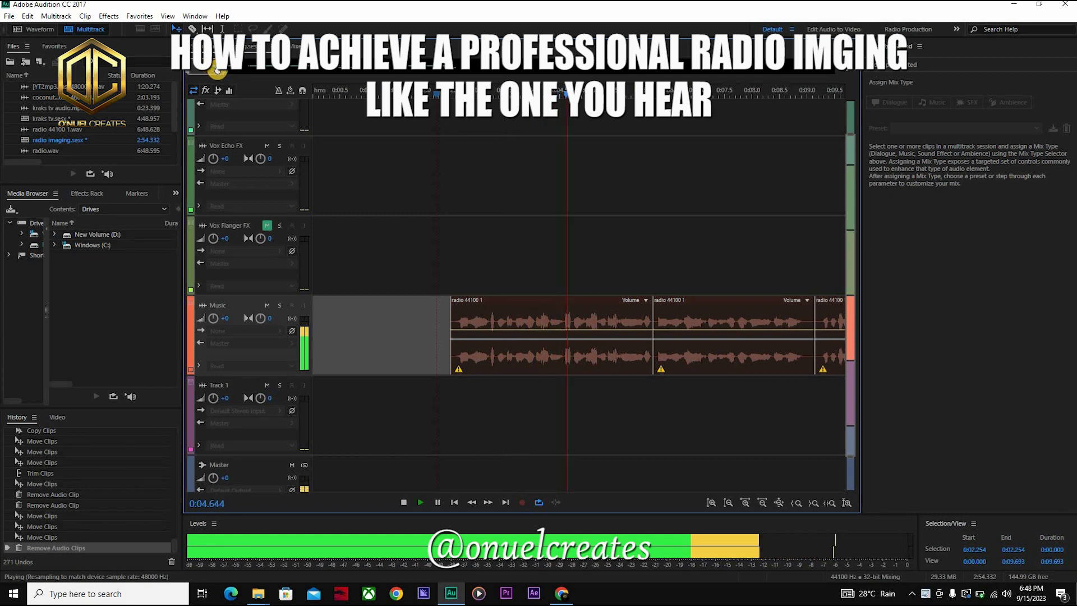
# - Play the opening of the second clip group on the Music track from 0:16.350
pyautogui.moveTo(226, 74); pyautogui.dragTo(261, 77)
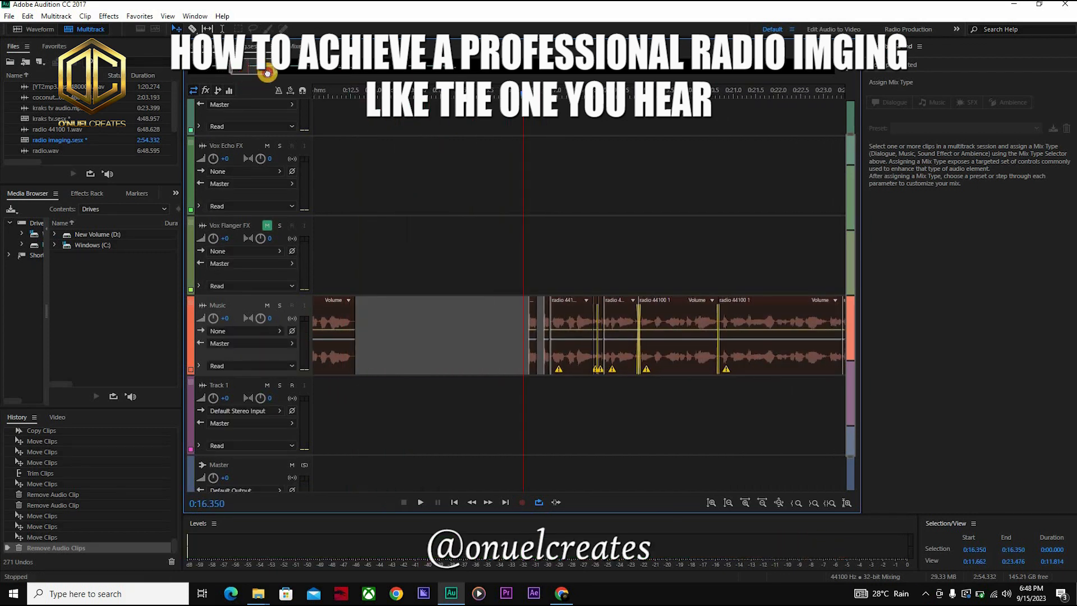
pyautogui.moveTo(266, 72); pyautogui.dragTo(277, 74)
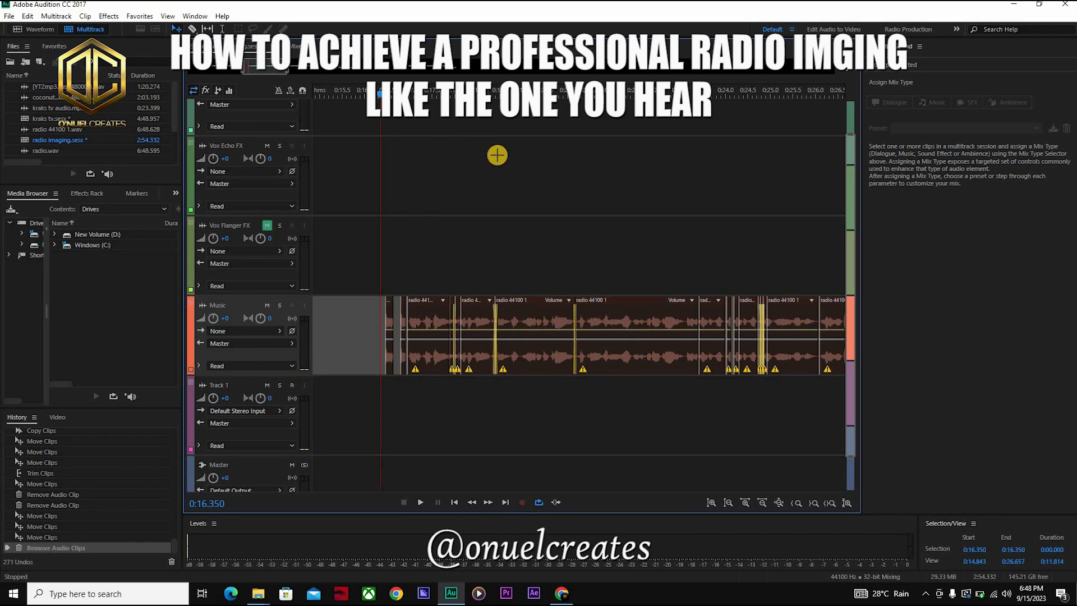
pyautogui.press('space')
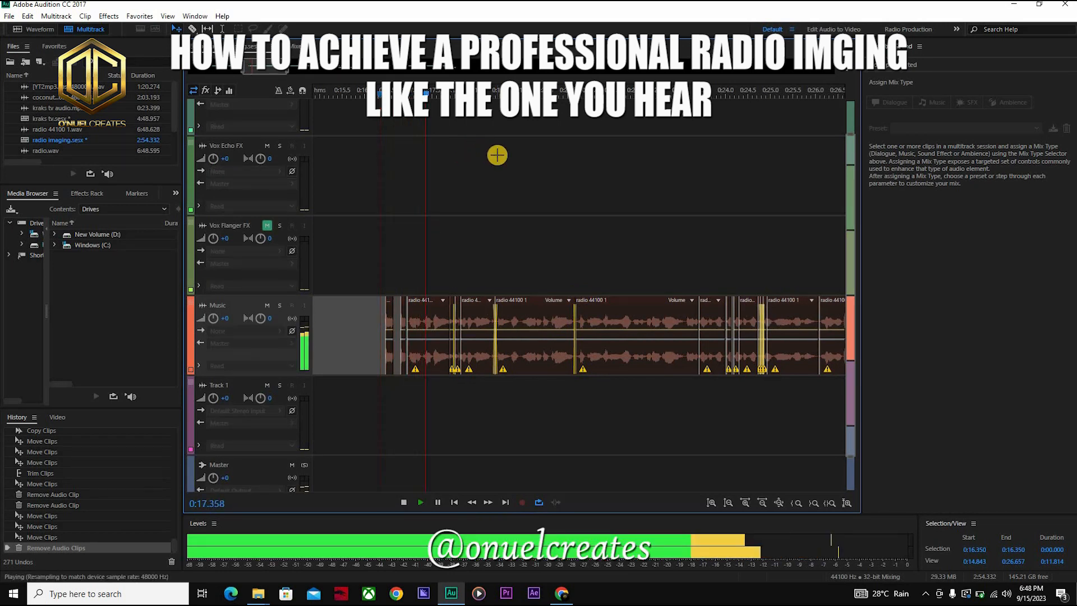
pyautogui.press('space')
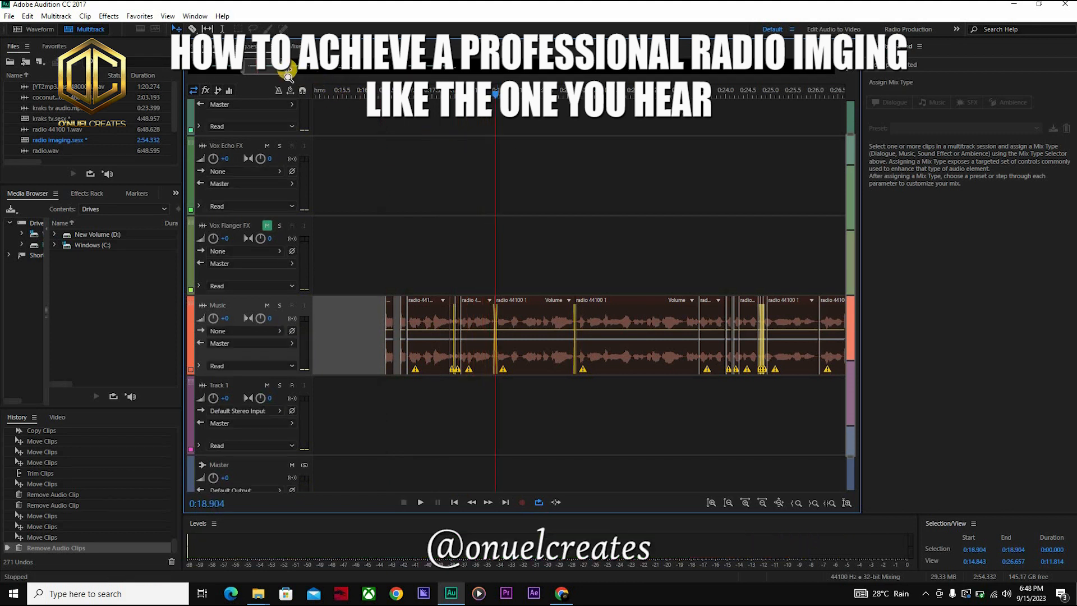
# - Replay the short repeated clips opening the second Music group in brief passes from about 0:16.4
pyautogui.moveTo(287, 70); pyautogui.dragTo(252, 70)
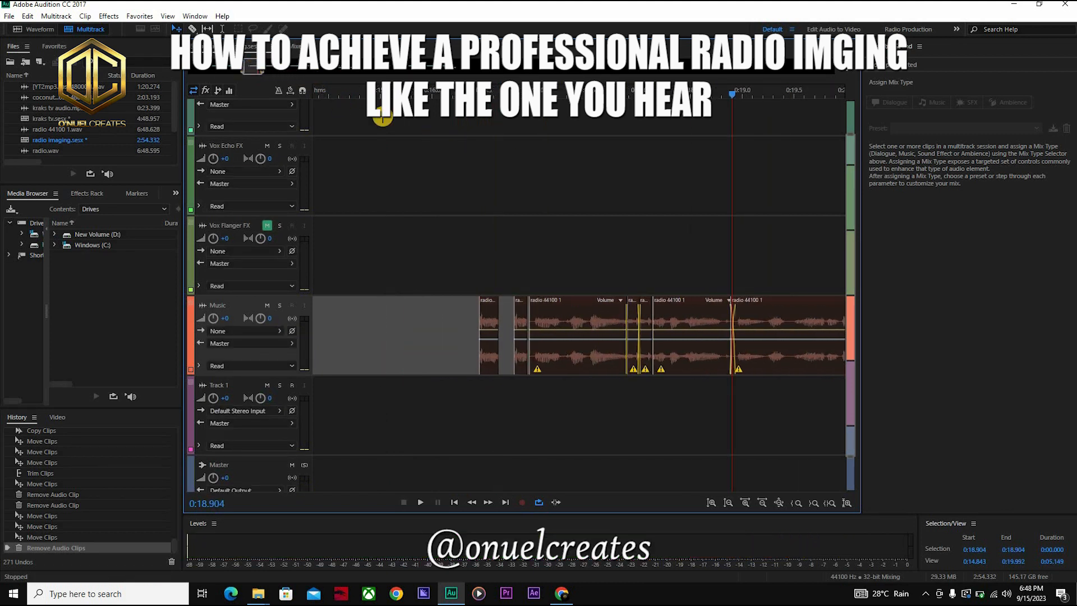
pyautogui.click(410, 95)
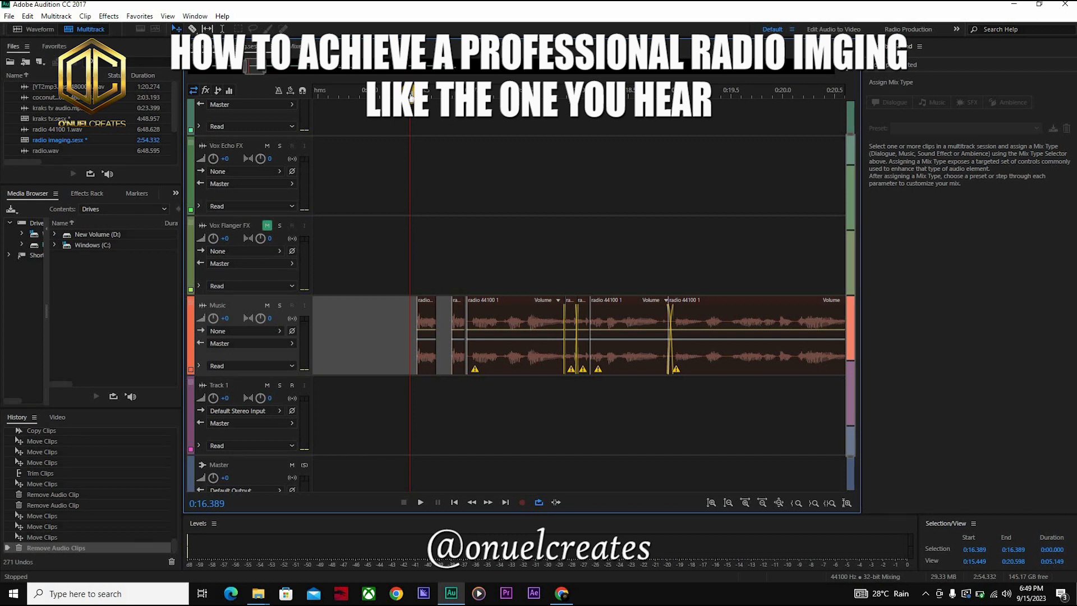
pyautogui.press('space')
pyautogui.press('space')
pyautogui.press('space')
pyautogui.press('space')
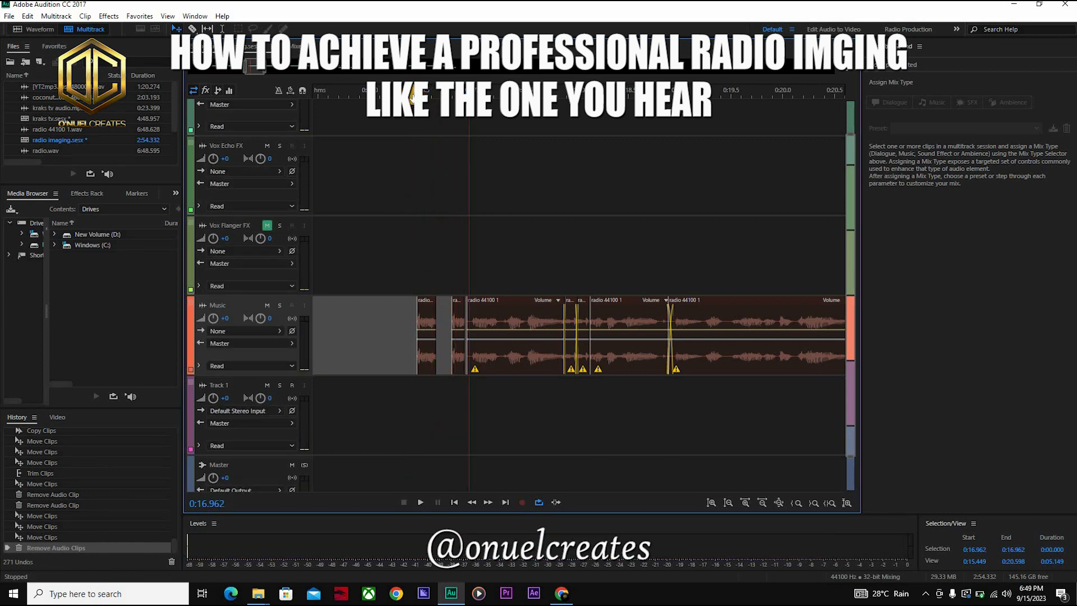
pyautogui.press('space')
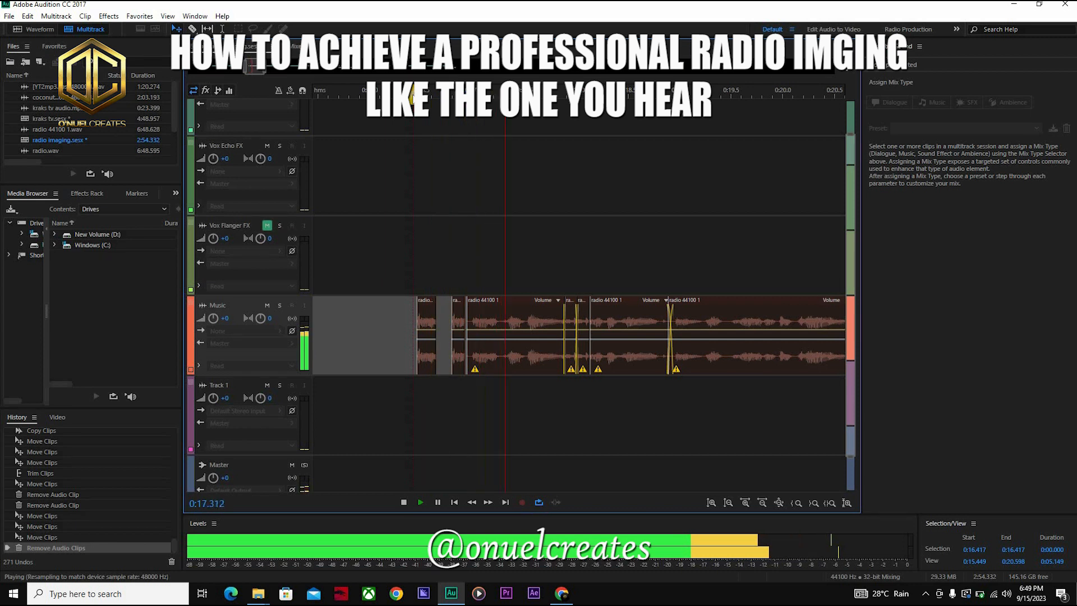
pyautogui.press('space')
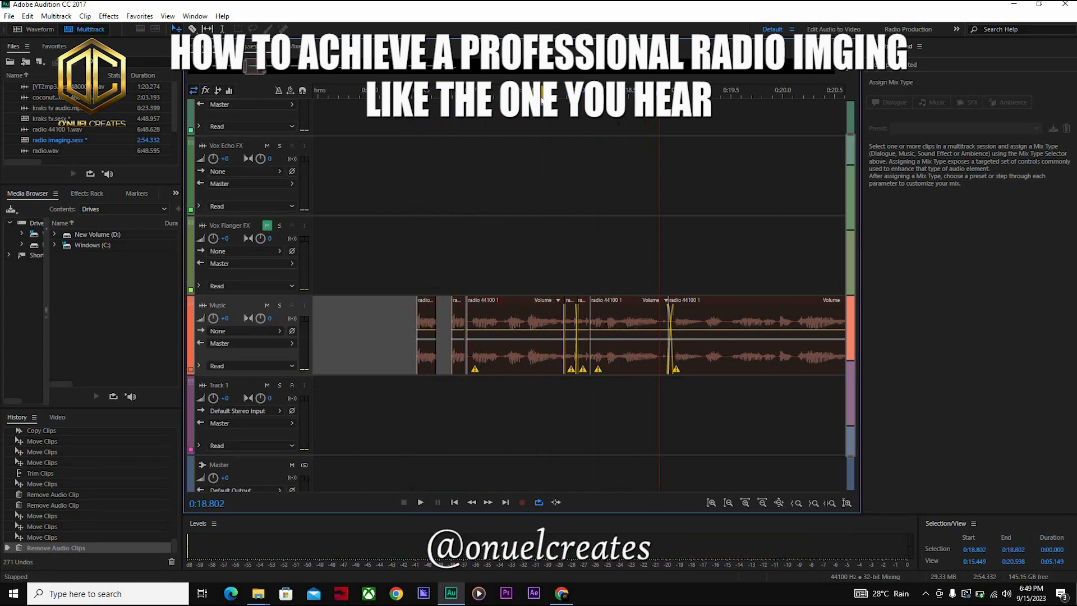
# - Play the middle of the second Music clip group from about 0:17.6
pyautogui.press('space')
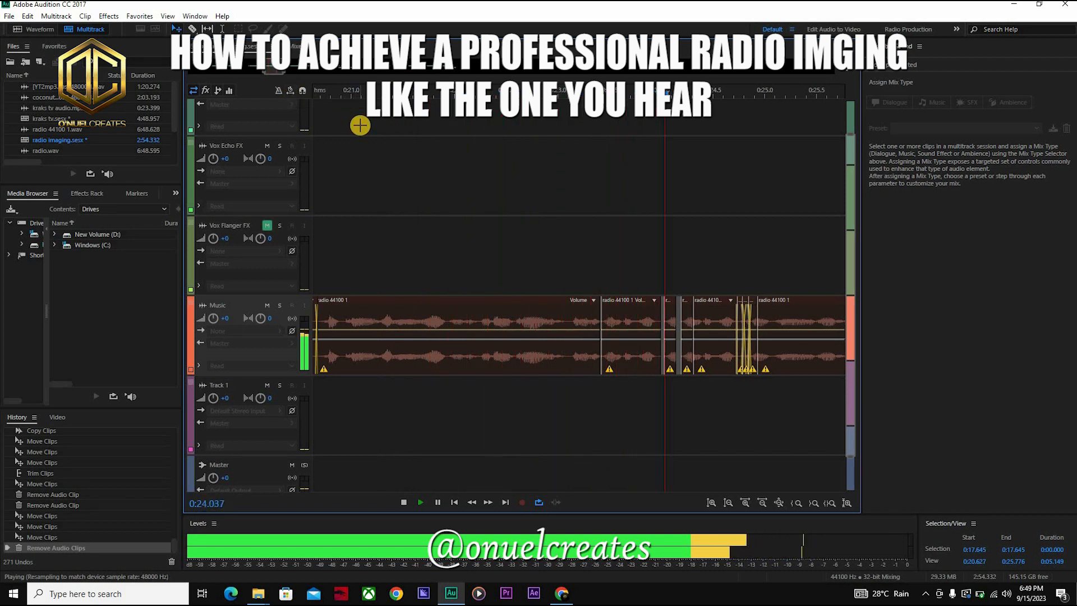
pyautogui.press('space')
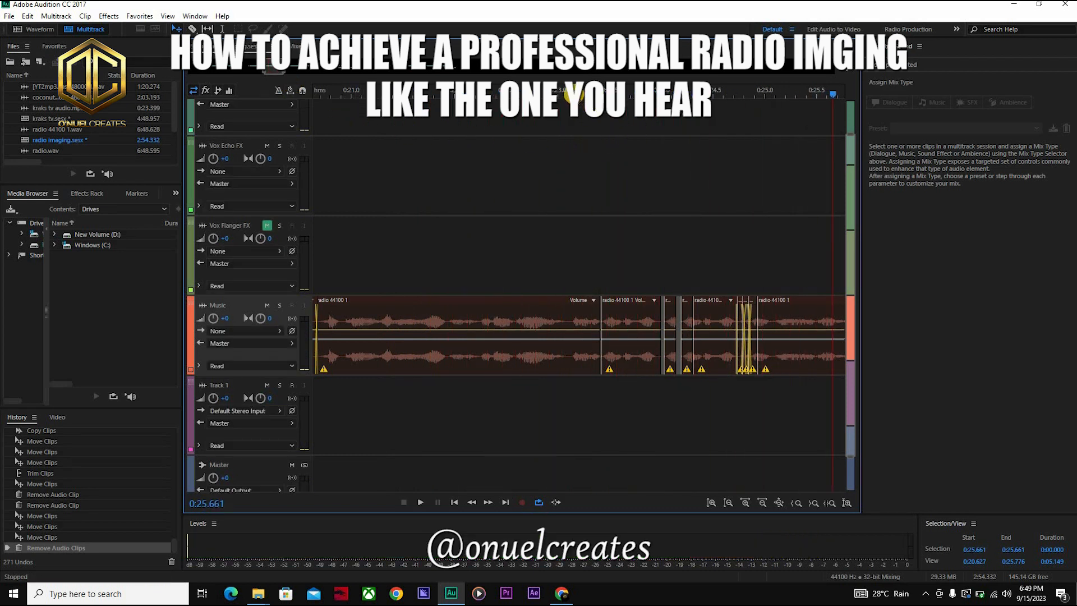
pyautogui.press('space')
pyautogui.press('space')
# - Play the second Music clip group from about 0:23.8 through to its end
pyautogui.moveTo(280, 70); pyautogui.dragTo(331, 92)
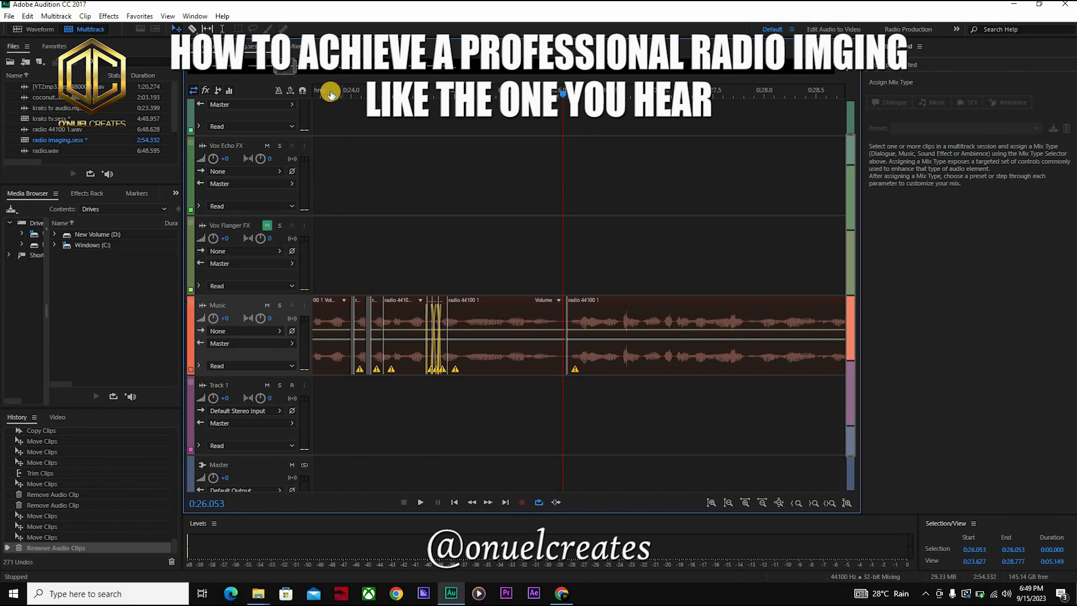
pyautogui.click(331, 92)
pyautogui.press('space')
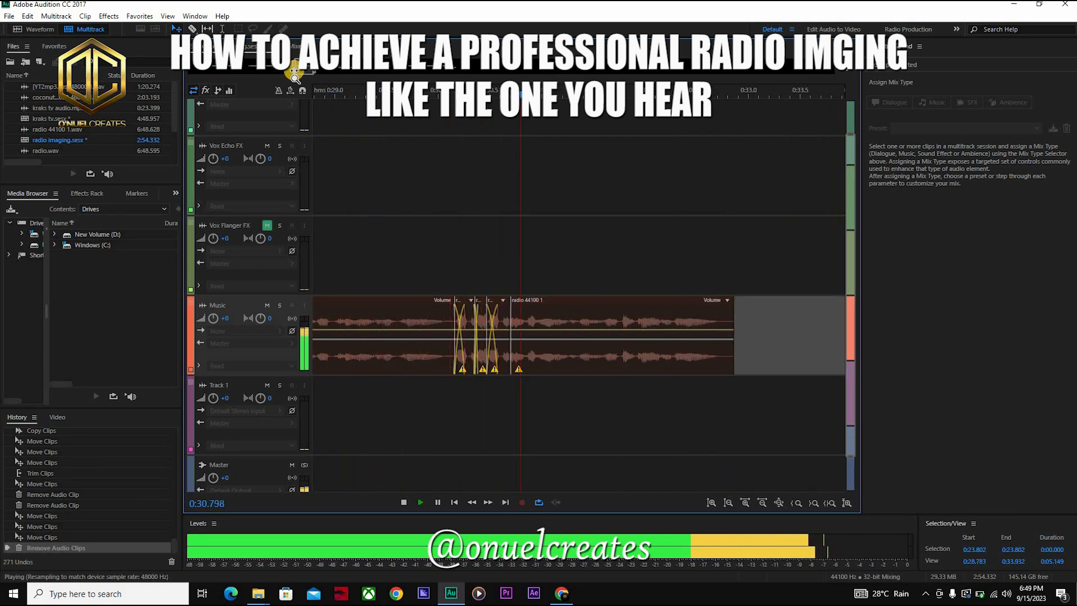
pyautogui.press('space')
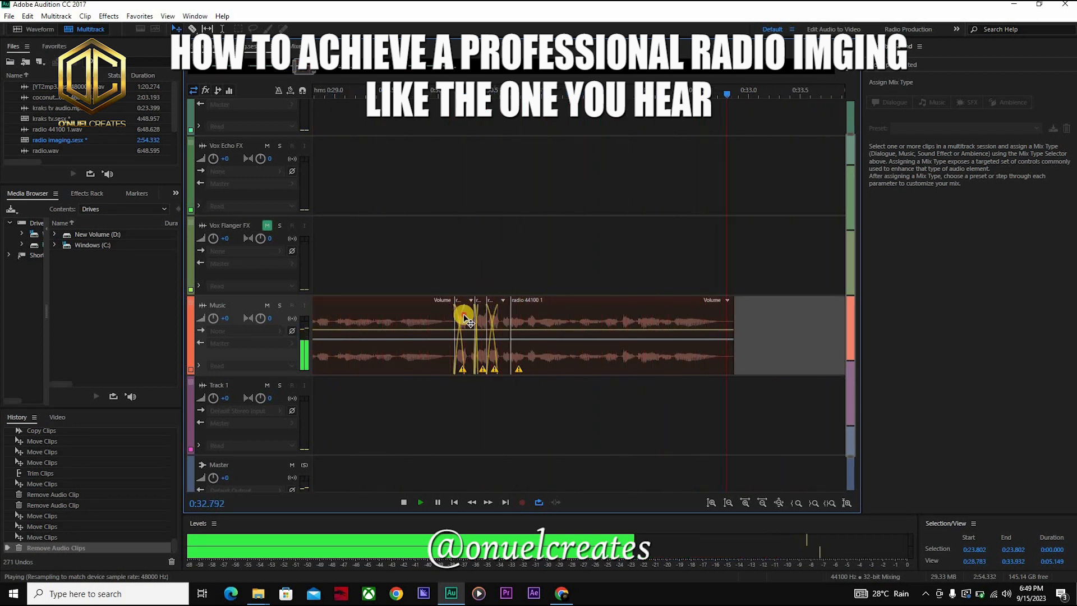
# - Select the last clip of the second Music group, dismiss the low-battery notice, and play the group's ending from about 0:29.8
pyautogui.click(484, 320)
pyautogui.moveTo(484, 320); pyautogui.dragTo(506, 325)
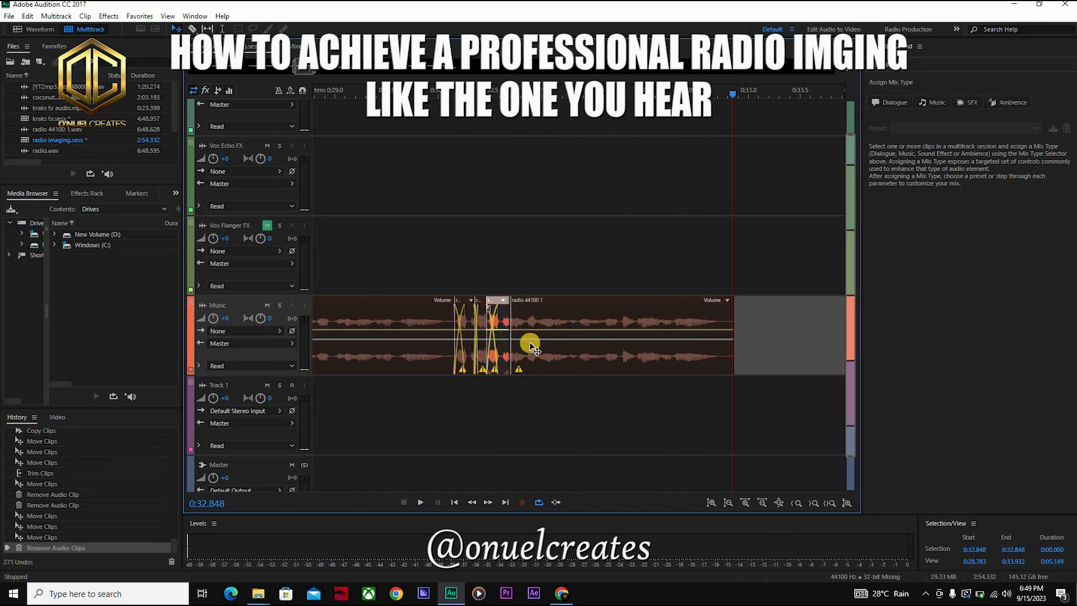
pyautogui.click(523, 364)
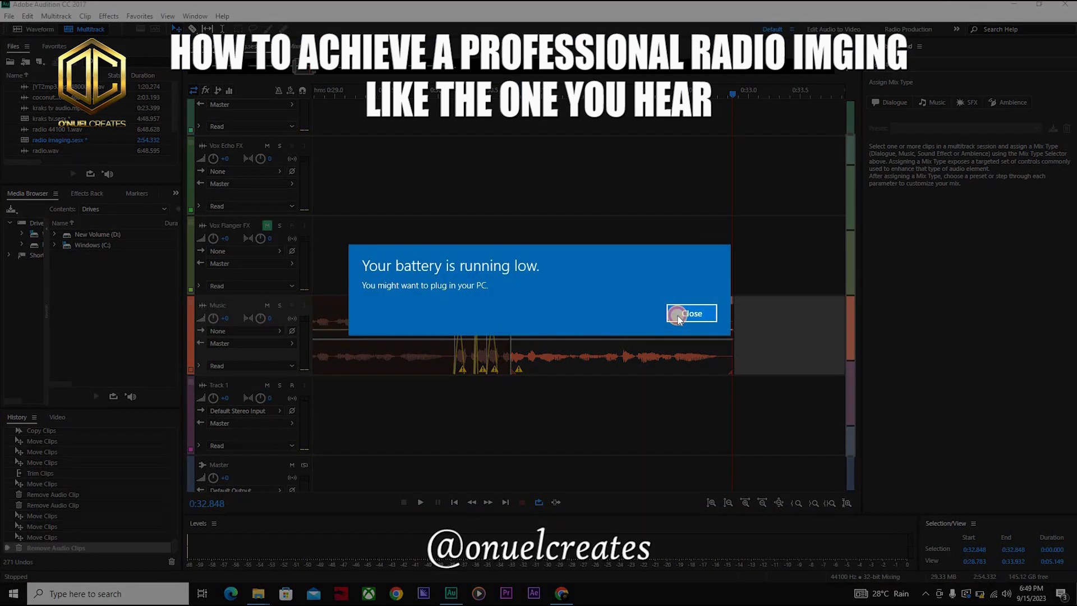
pyautogui.press('Return')
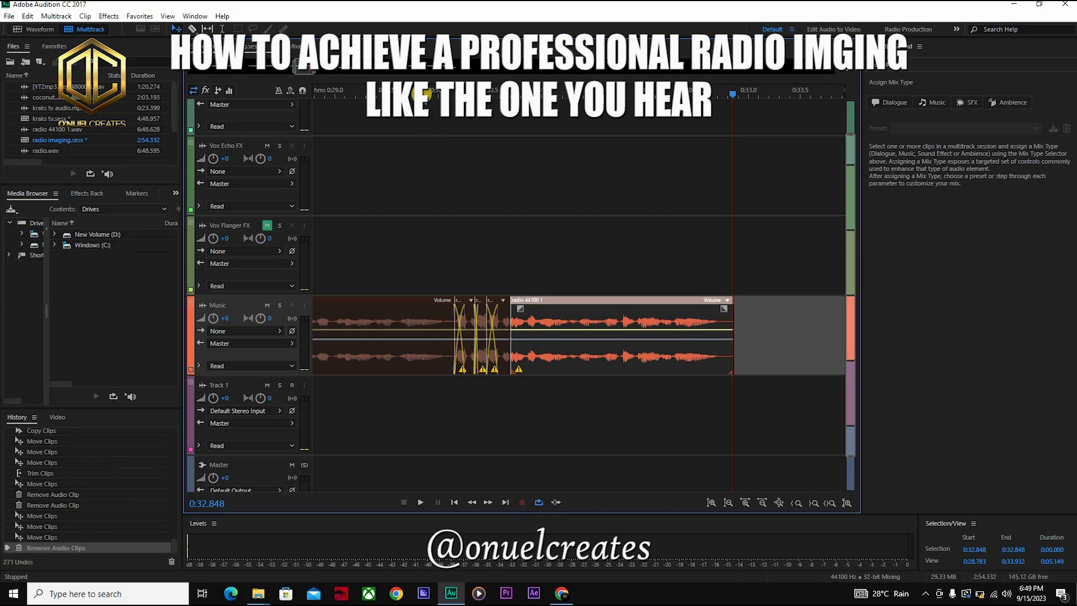
pyautogui.click(427, 93)
pyautogui.press('space')
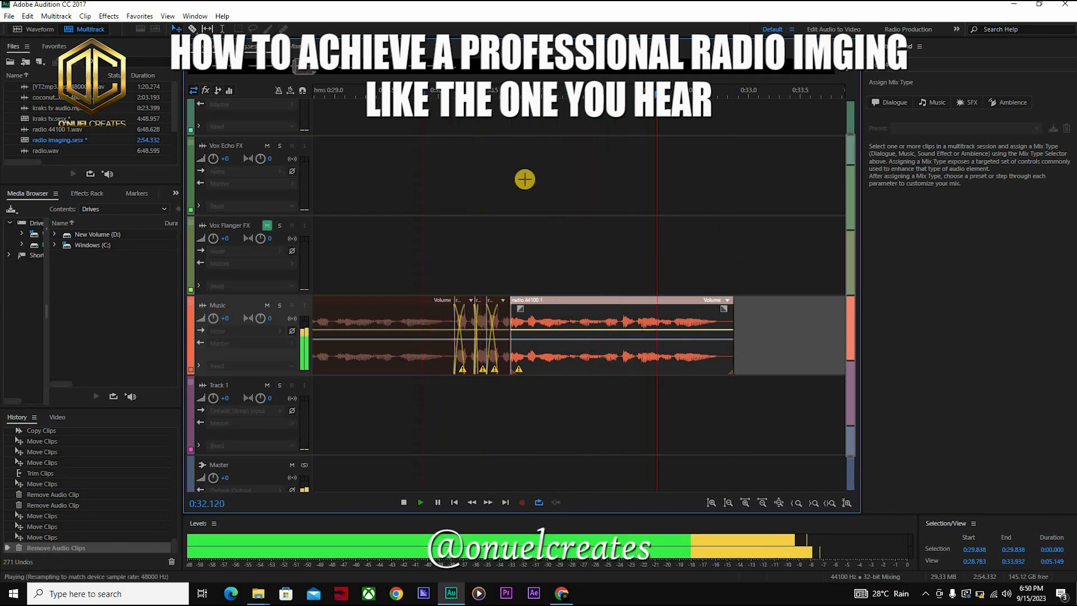
pyautogui.press('space')
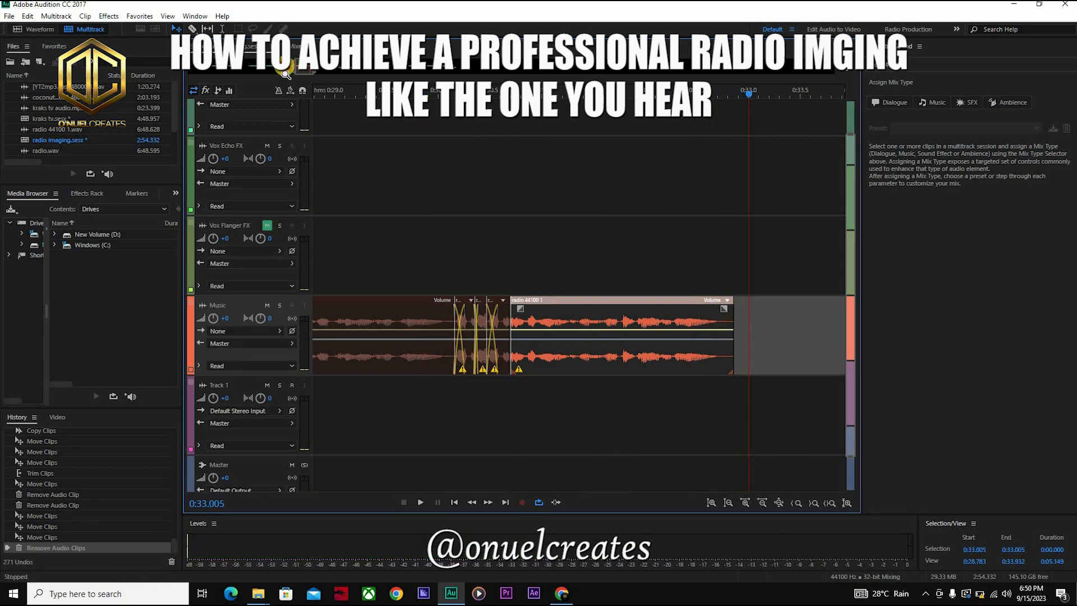
# - Play the whole second Music clip group without interruption from about 0:16.2
pyautogui.moveTo(295, 68); pyautogui.dragTo(223, 72)
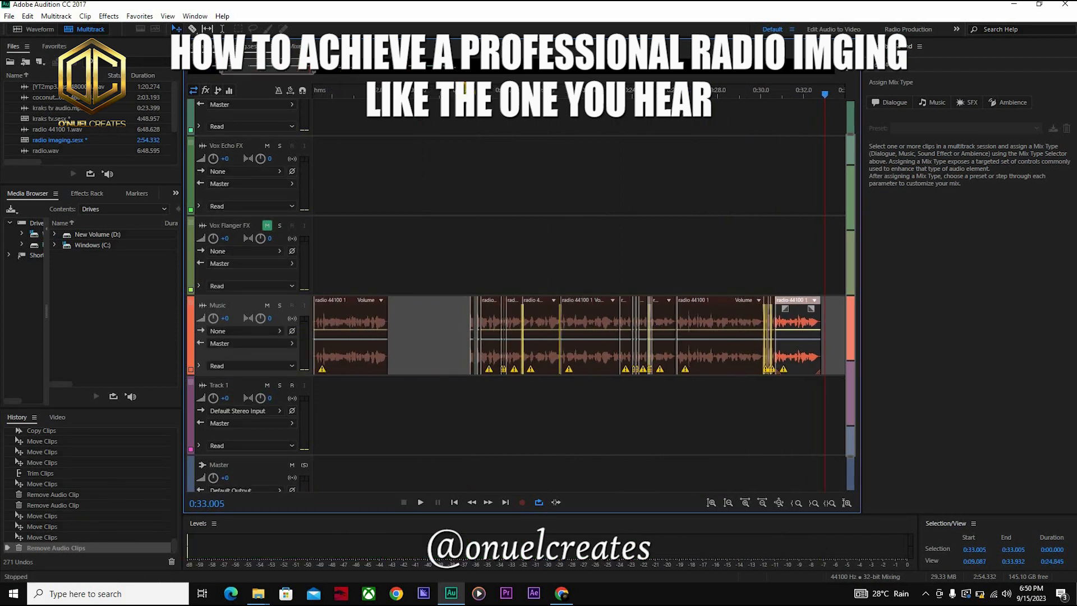
pyautogui.click(465, 92)
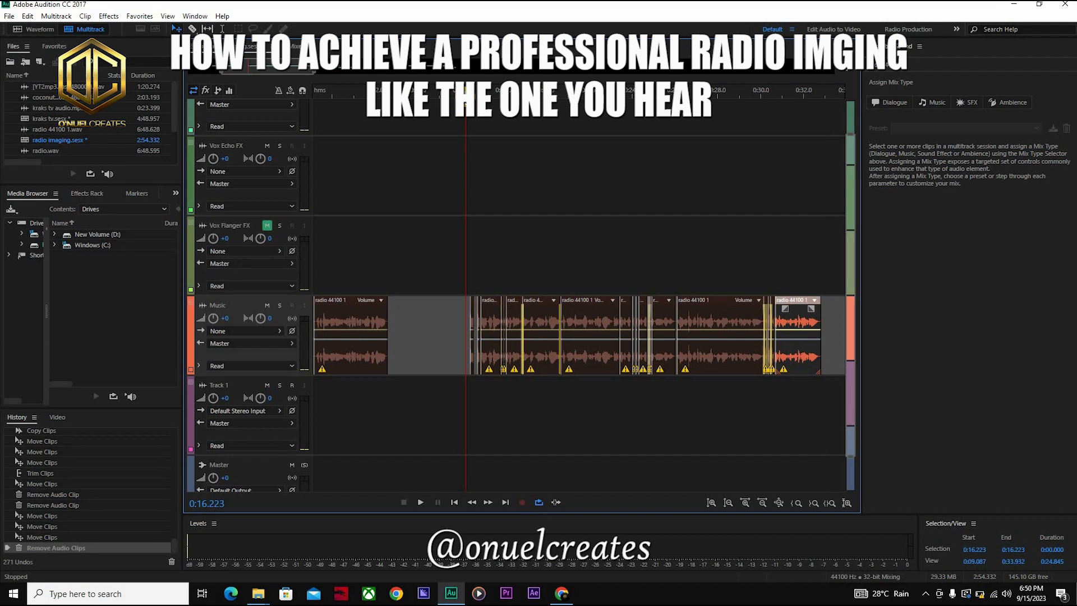
pyautogui.press('space')
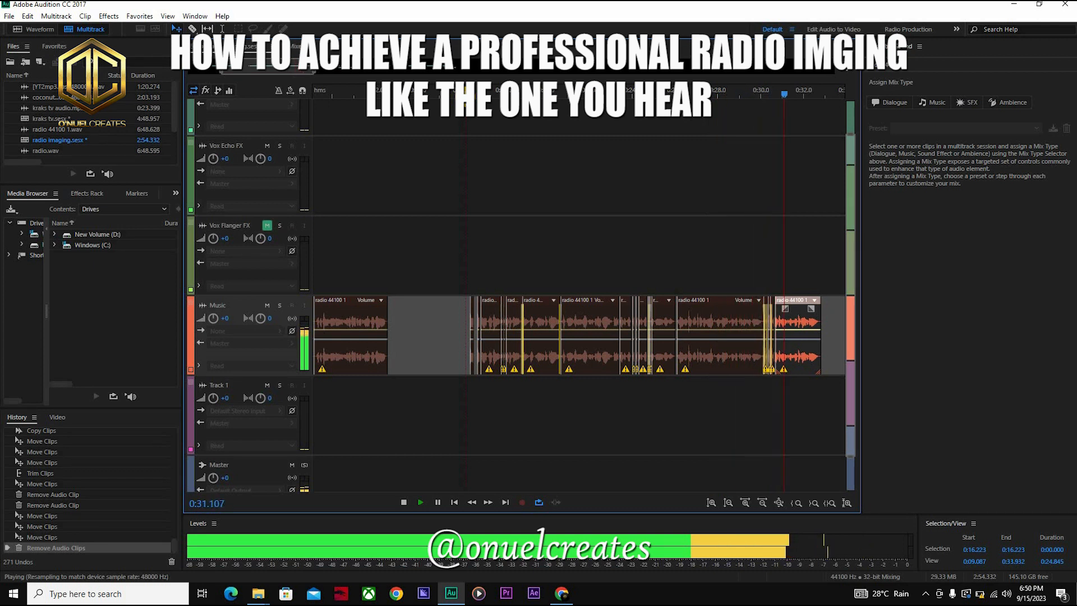
pyautogui.press('space')
# - Play the third clip group, spread across the Music track and Track 1, from about 0:38.7
pyautogui.moveTo(275, 69); pyautogui.dragTo(370, 84)
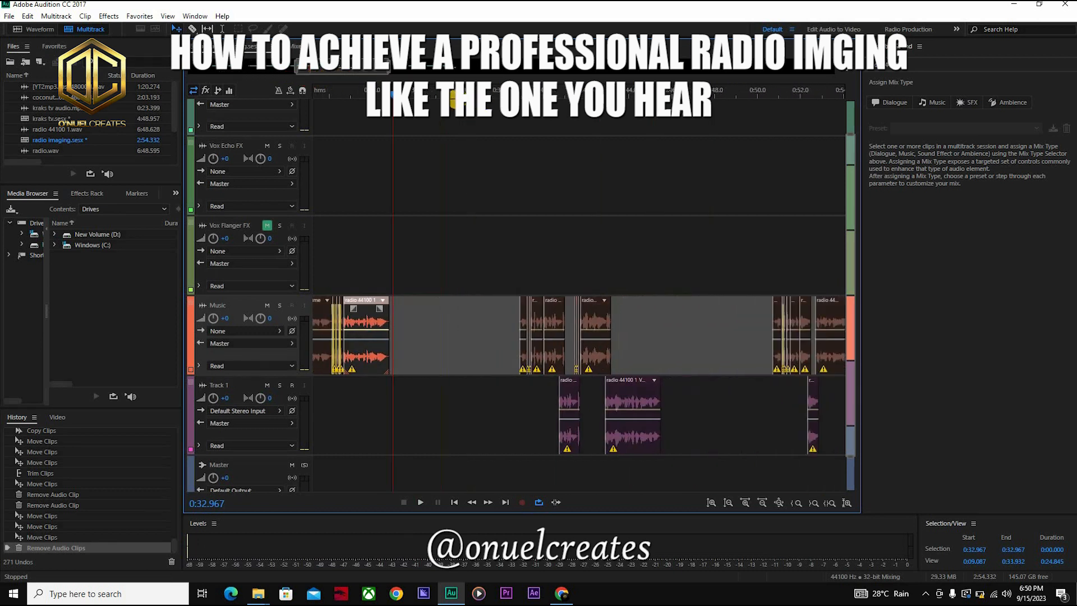
pyautogui.moveTo(453, 101); pyautogui.dragTo(450, 99)
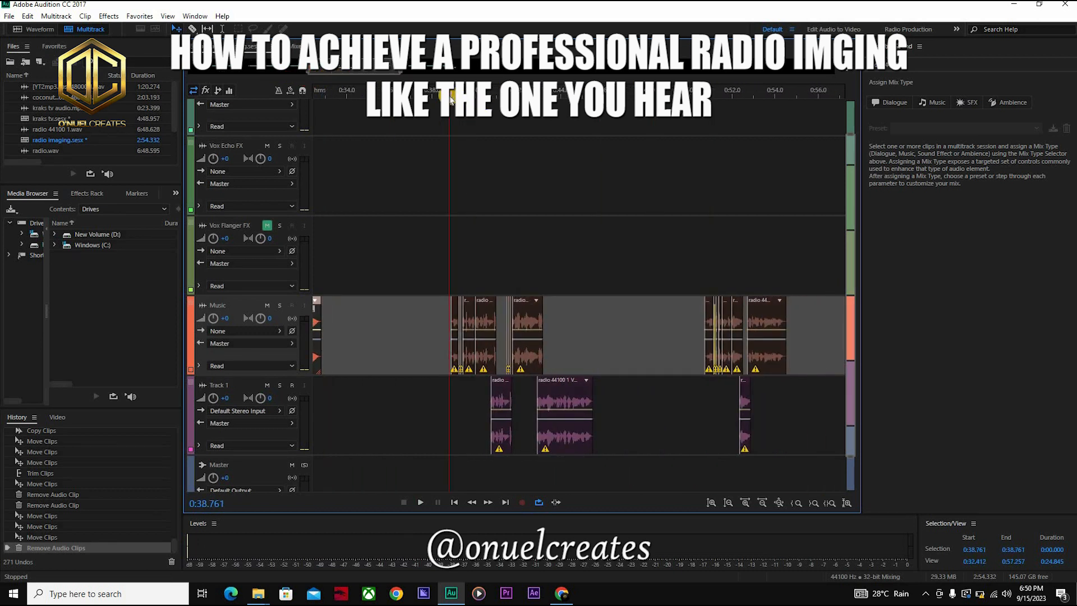
pyautogui.press('space')
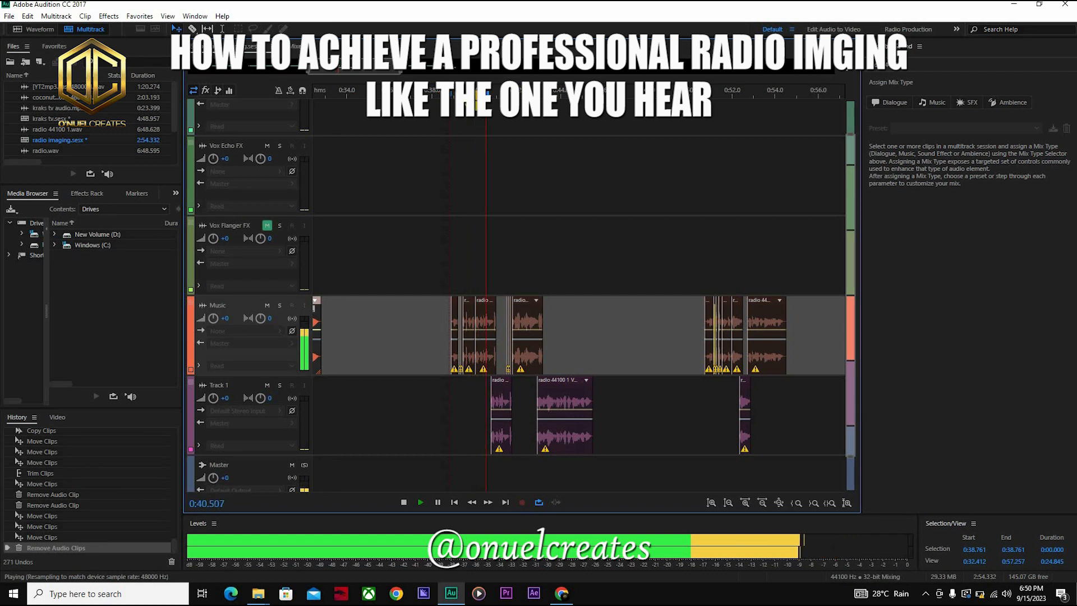
pyautogui.moveTo(399, 74); pyautogui.dragTo(328, 95)
pyautogui.press('space')
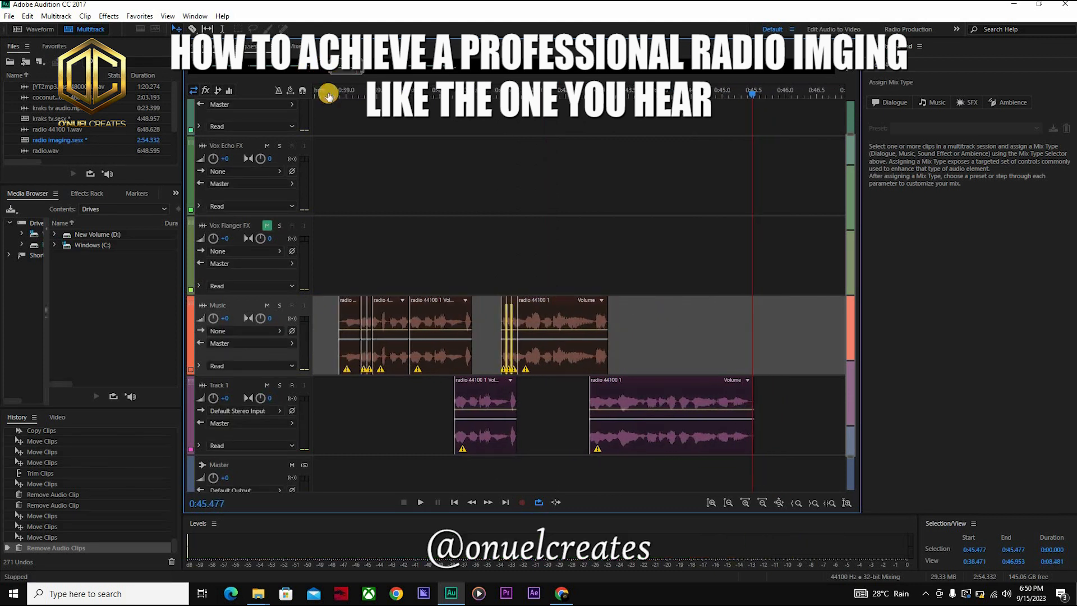
pyautogui.press('space')
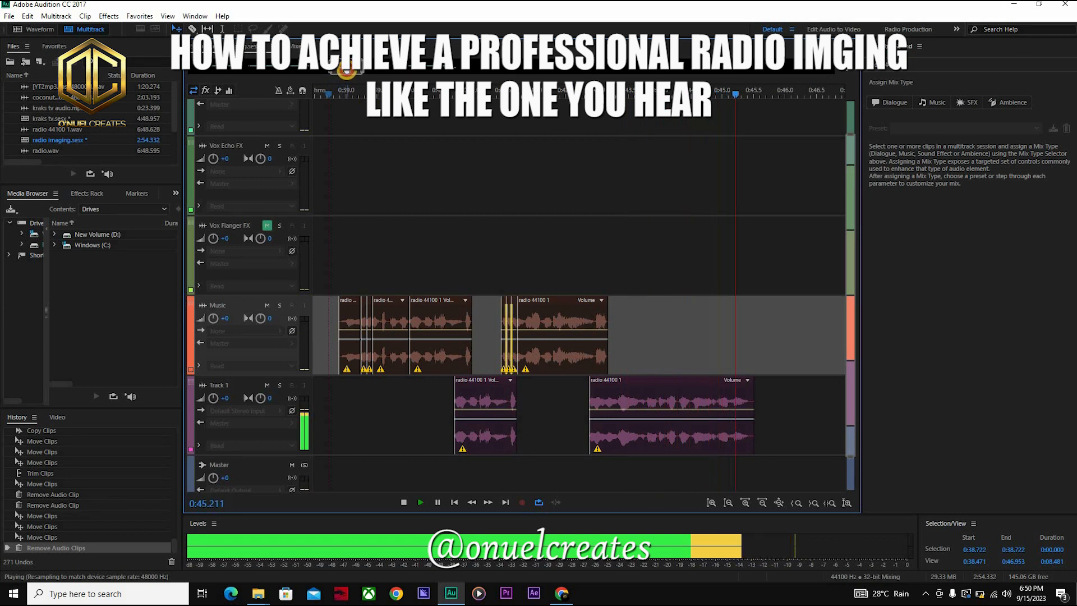
pyautogui.press('space')
# - Play the fourth clip group on the Music track and Track 1 from about 0:50.5
pyautogui.moveTo(382, 81); pyautogui.dragTo(443, 95)
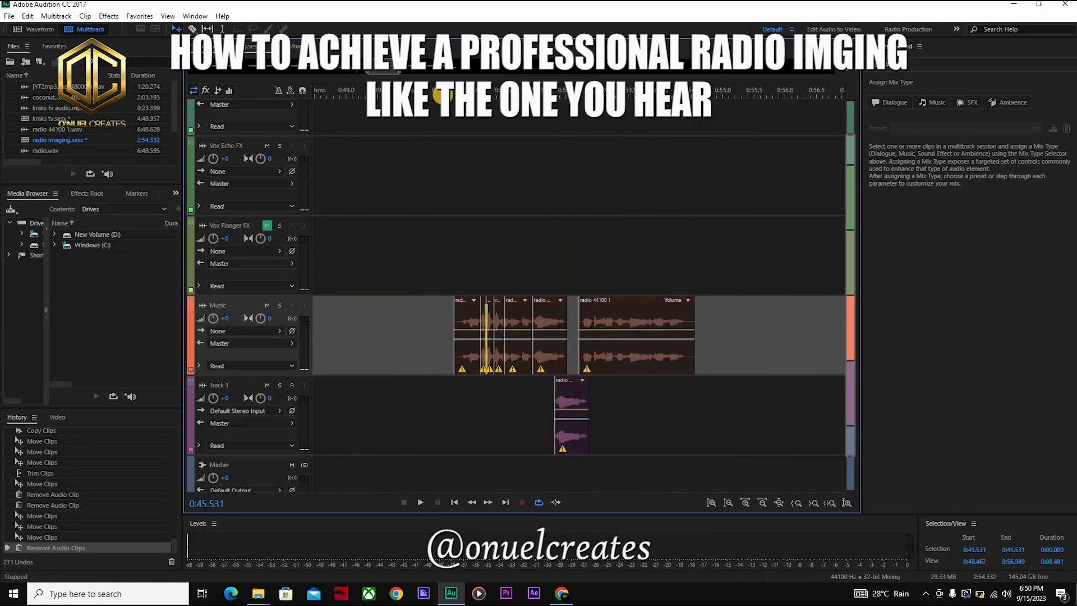
pyautogui.click(441, 95)
pyautogui.press('space')
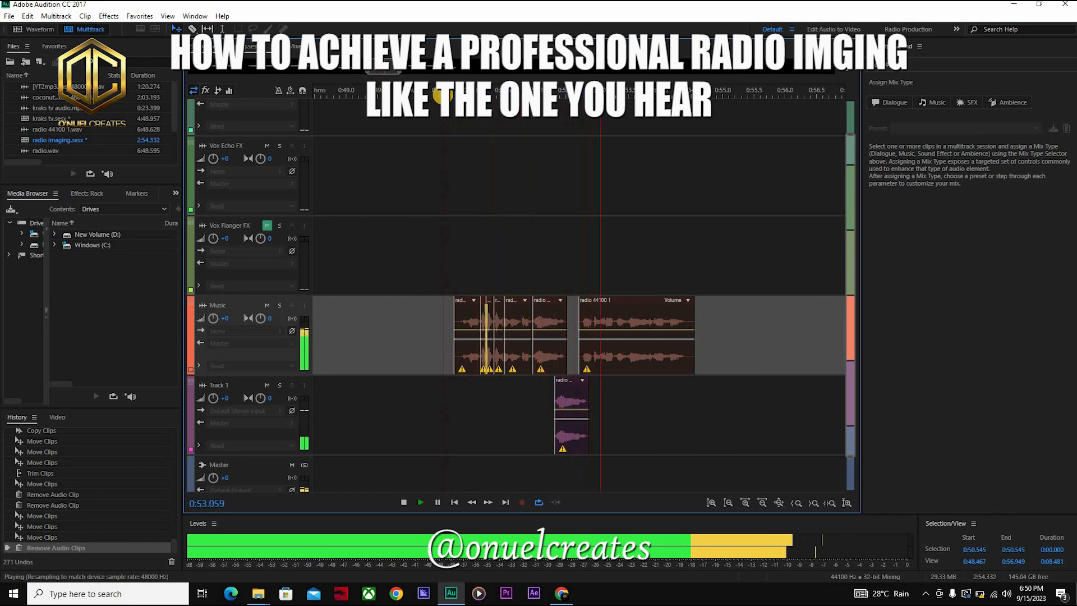
pyautogui.press('space')
# - Play the final clip groups on Music and Track 1 from about 0:59.5, and return to the session start to view the whole arrangement
pyautogui.moveTo(392, 70); pyautogui.dragTo(434, 100)
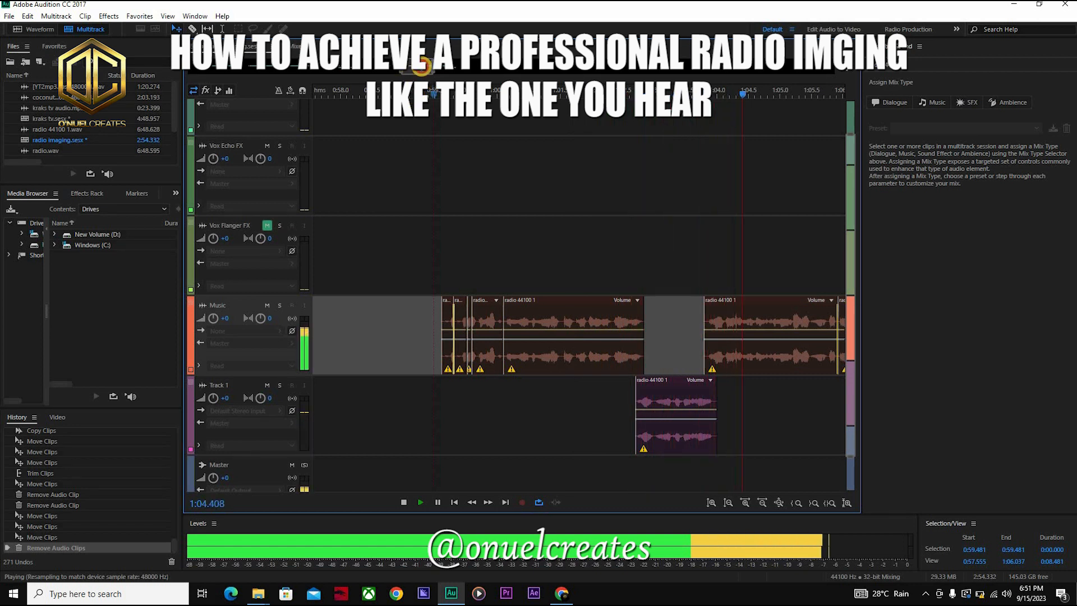
pyautogui.moveTo(423, 66); pyautogui.dragTo(451, 75)
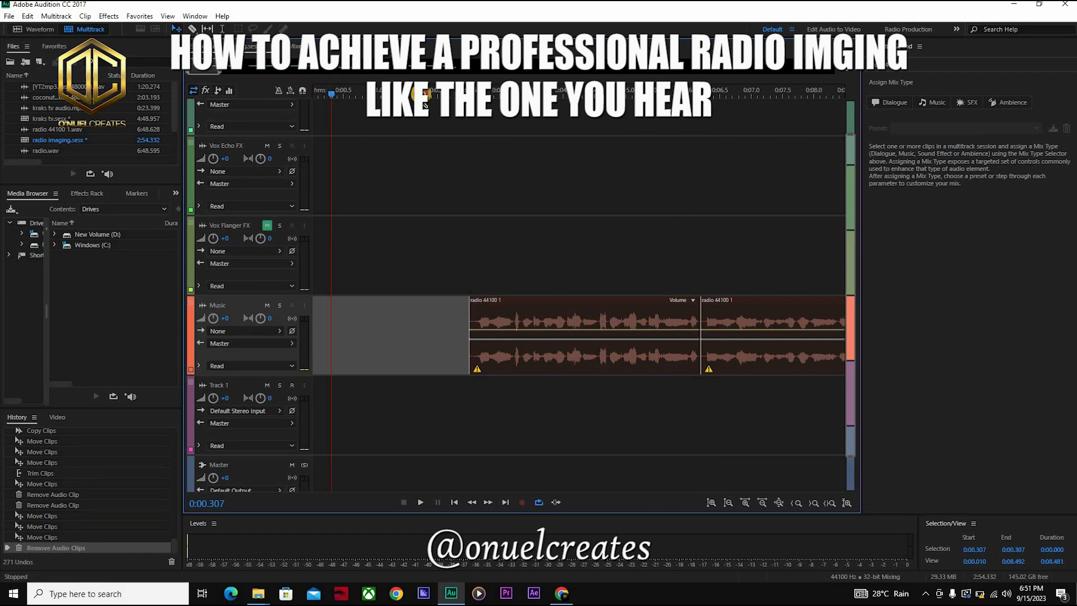
pyautogui.scroll(-5, 555, 150)
pyautogui.scroll(-4, 565, 155)
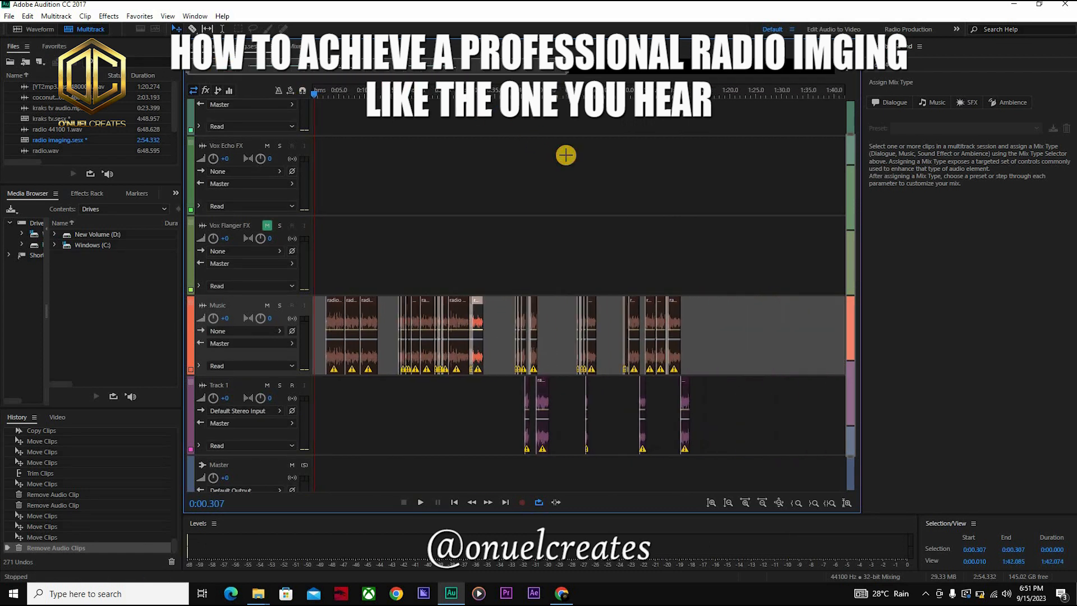